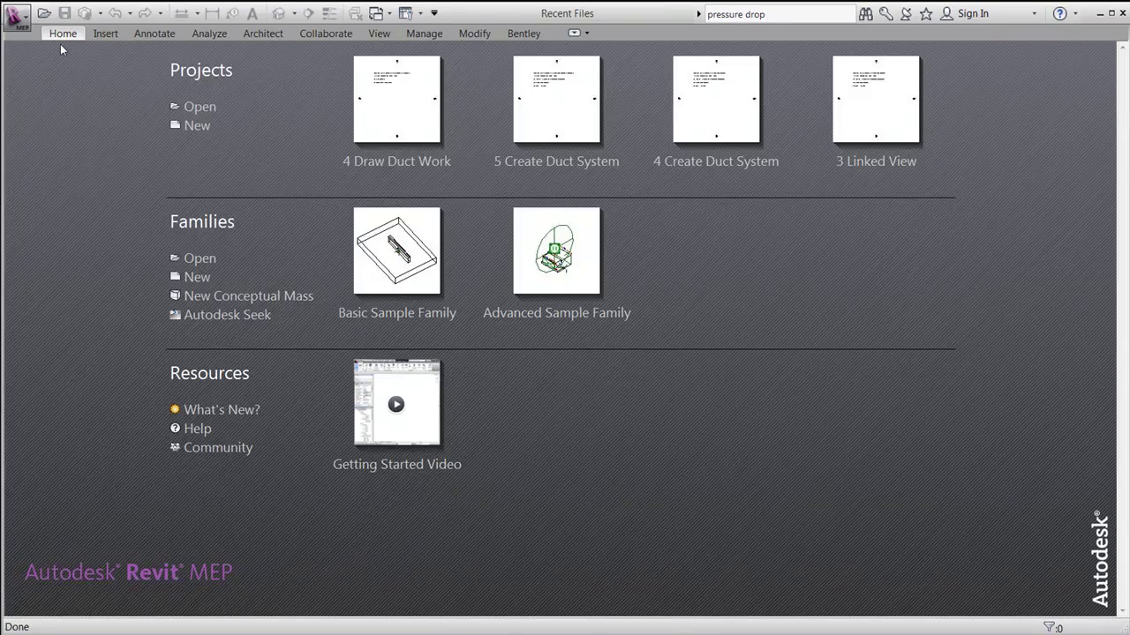
Create a new project from the Systems-Default_Metric.rte template
left_click(16, 15)
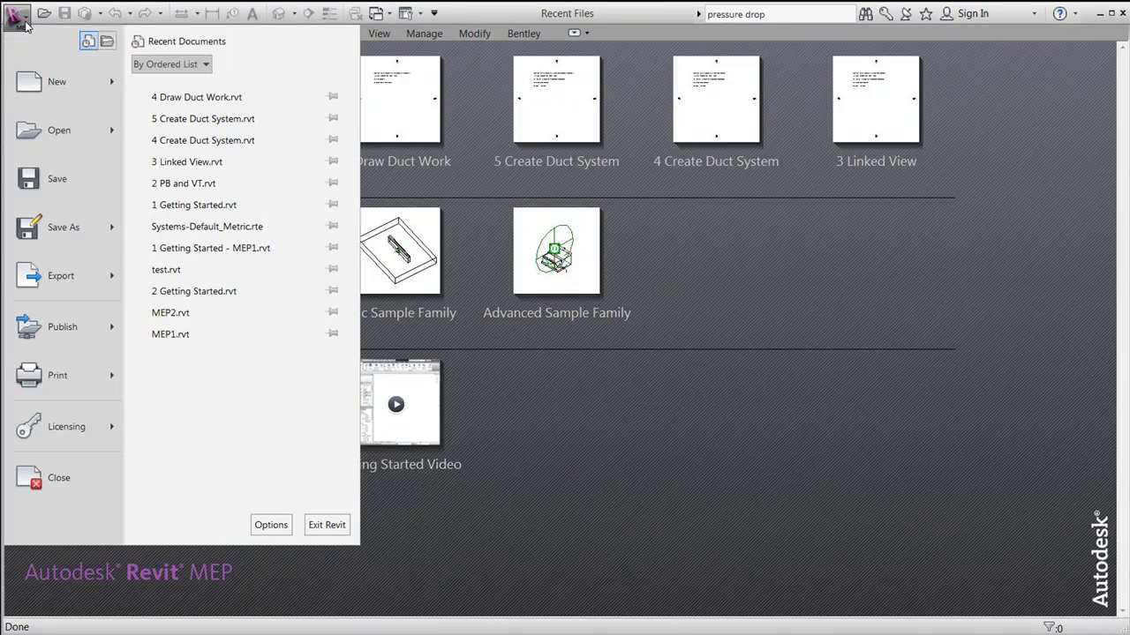
mouse_move(58, 95)
left_click(200, 105)
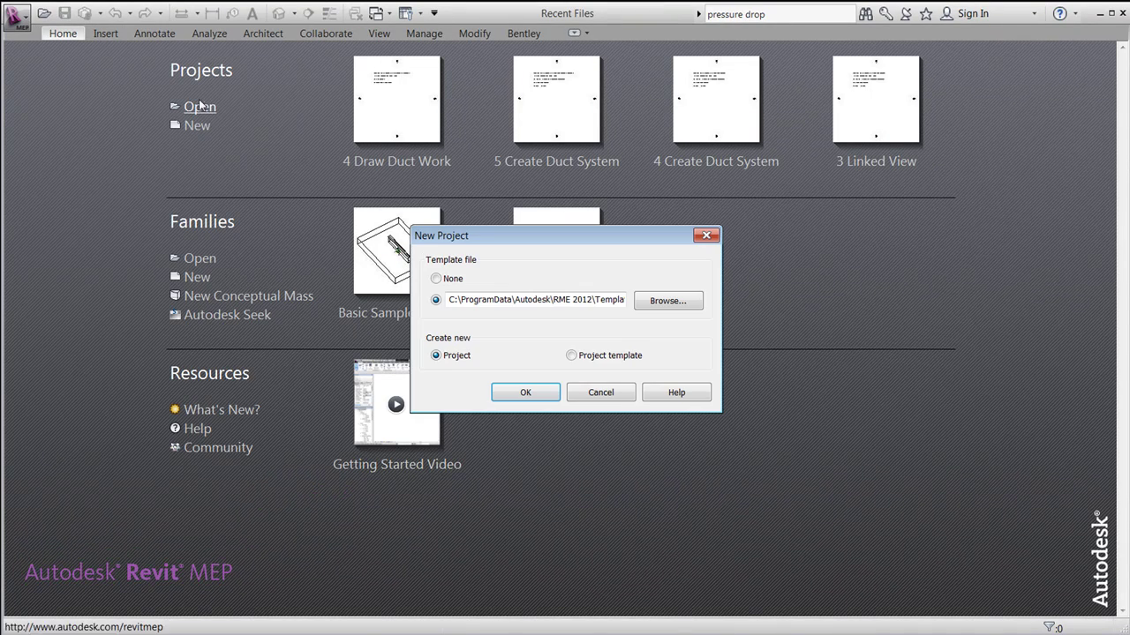
left_click(668, 301)
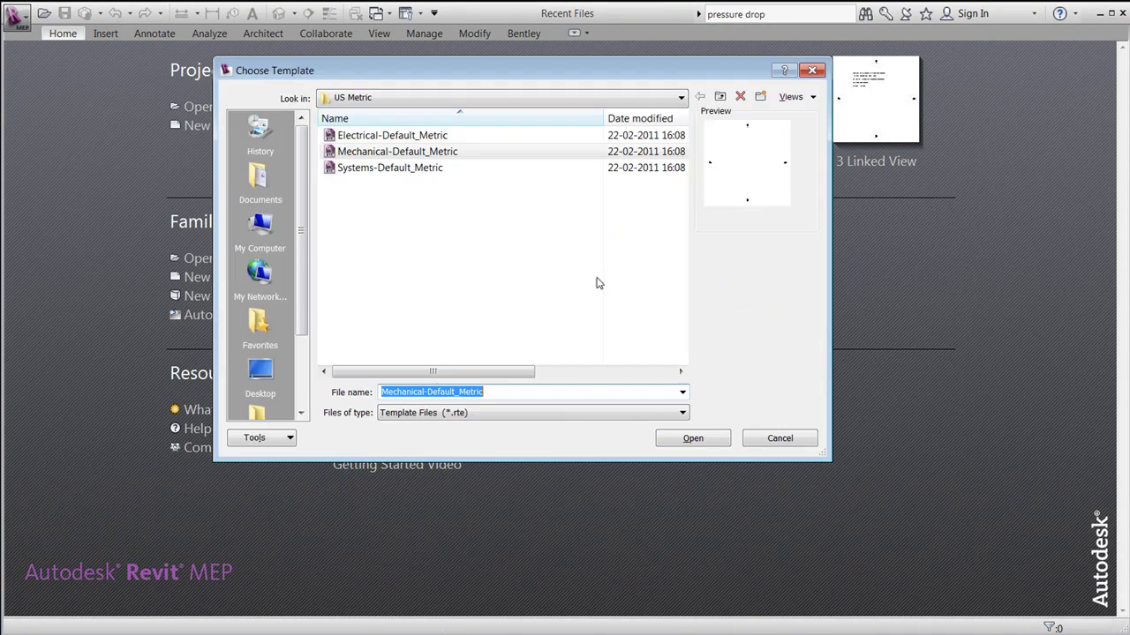
left_click(390, 168)
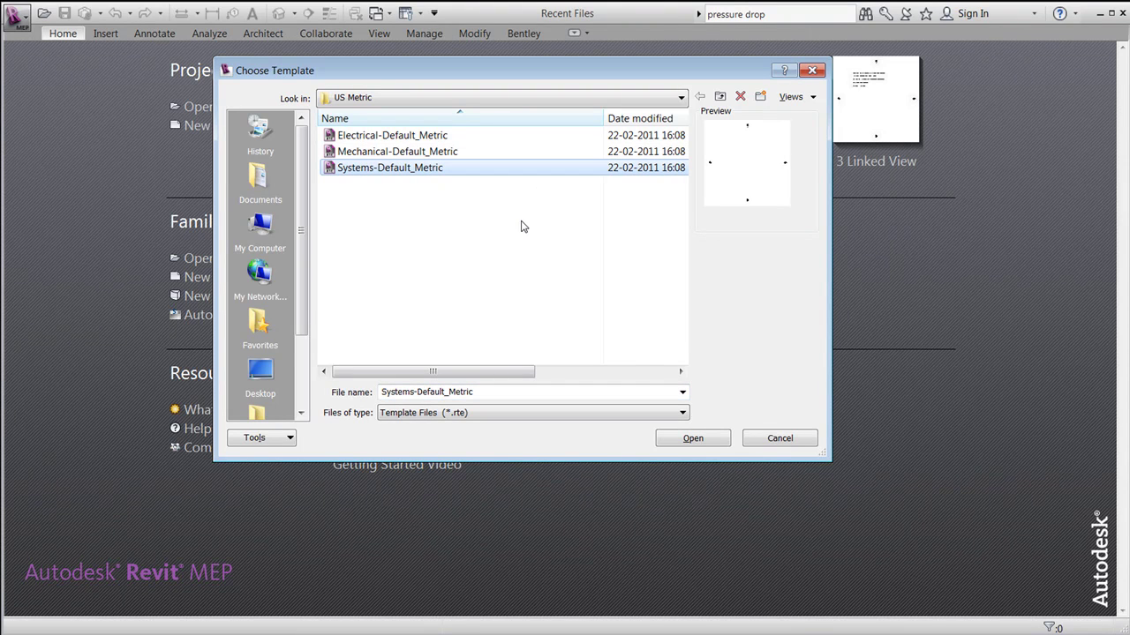
left_click(701, 444)
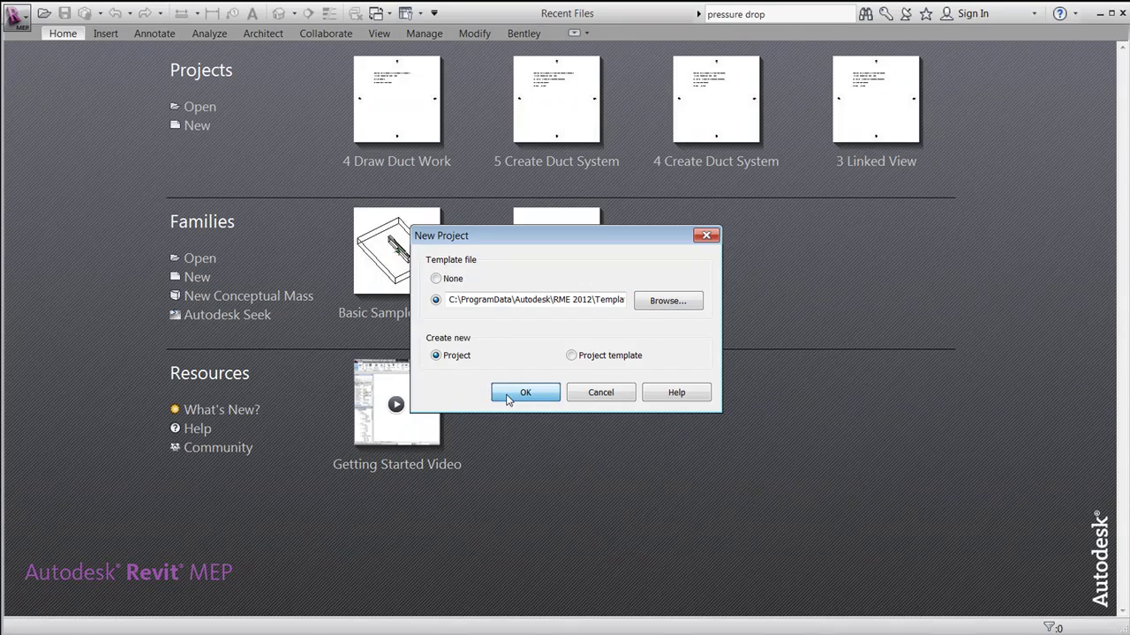
left_click(508, 397)
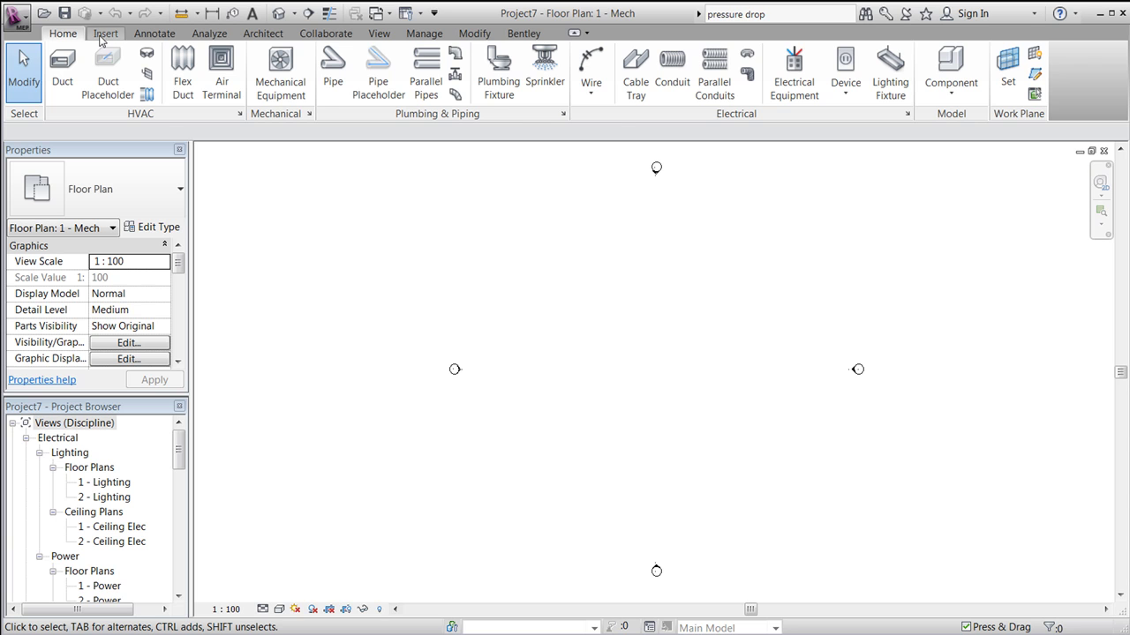
Start a Revit link and browse to C:\_MOBL\2011 2A\CAHS3\MEP
left_click(105, 36)
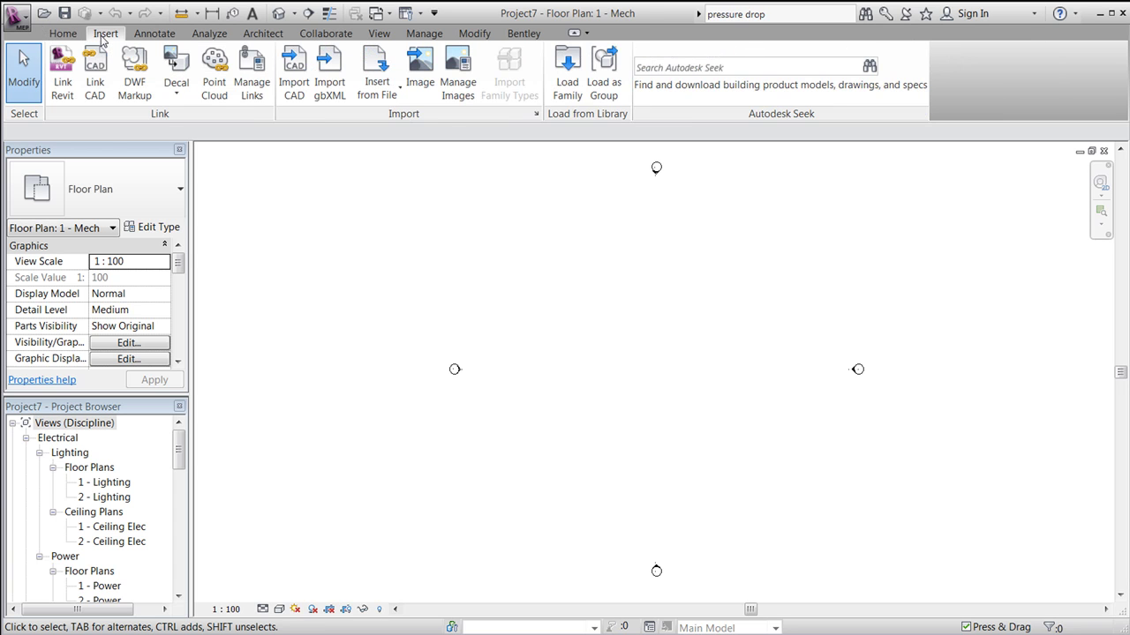
left_click(62, 72)
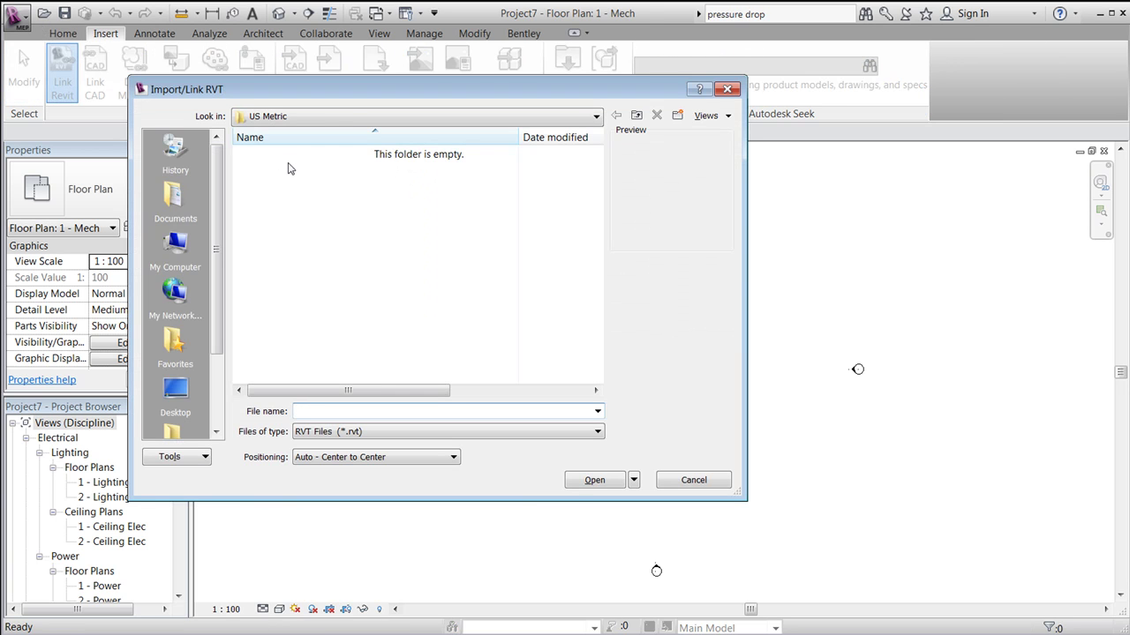
left_click(376, 118)
left_click(303, 162)
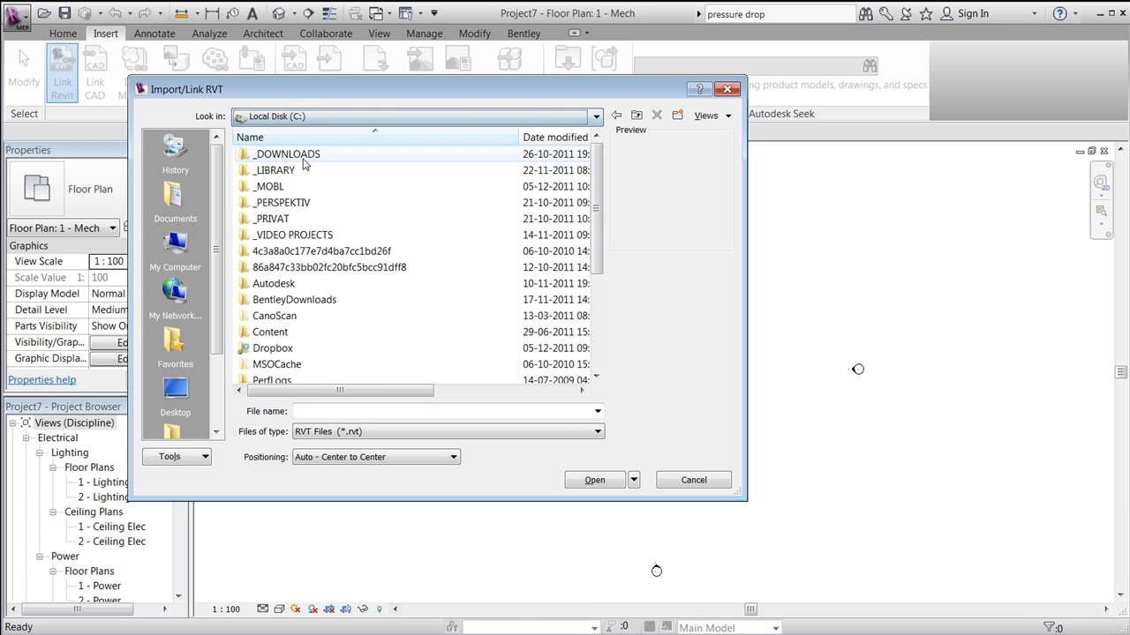
double_click(270, 187)
double_click(265, 173)
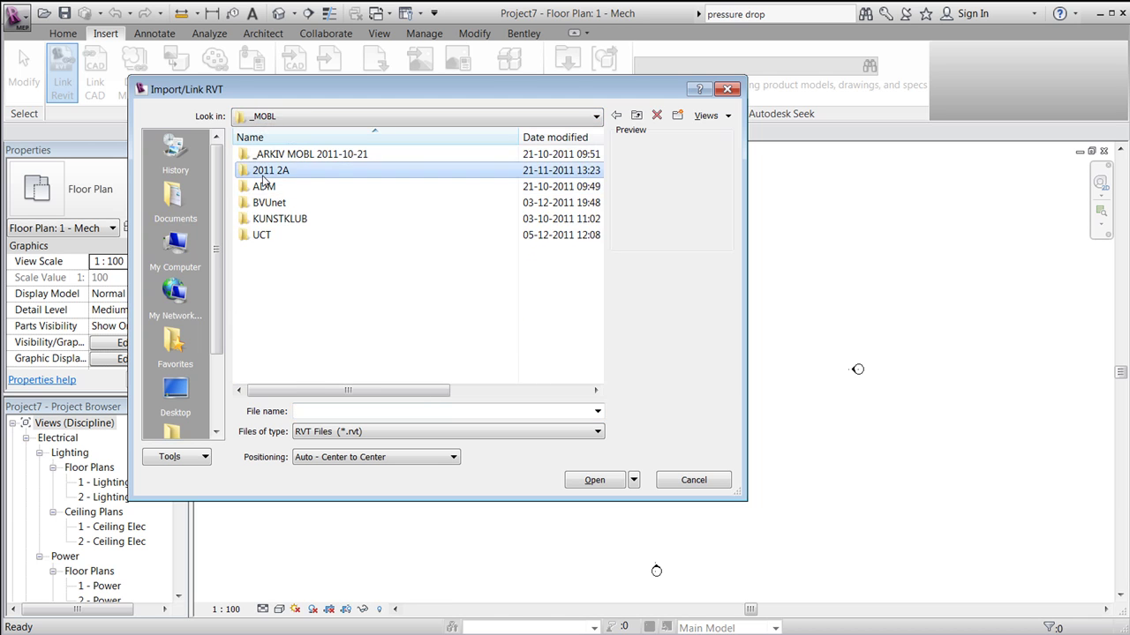
double_click(264, 173)
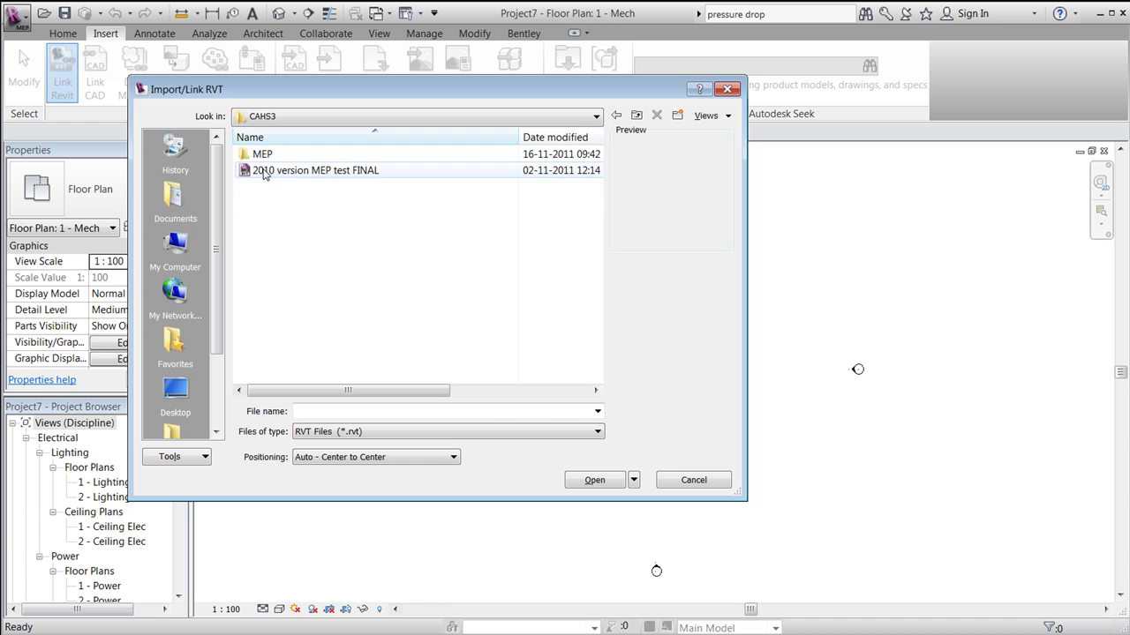
double_click(263, 155)
Link COMMON HOUSE - Test with MEP with Auto - Origin to Origin positioning
left_click(276, 203)
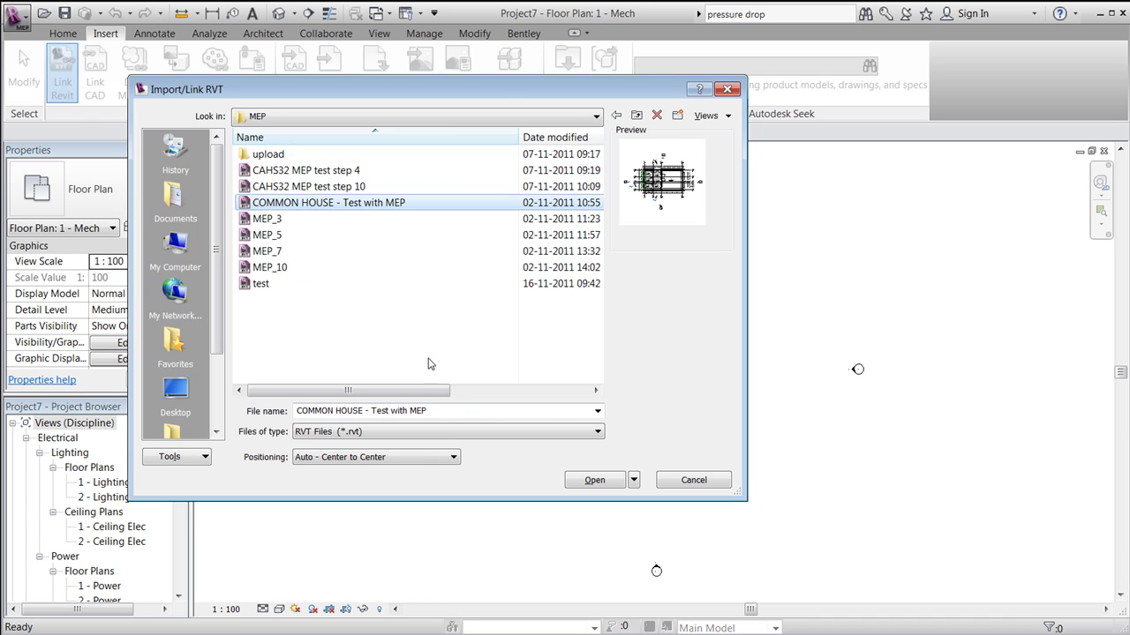
left_click(392, 457)
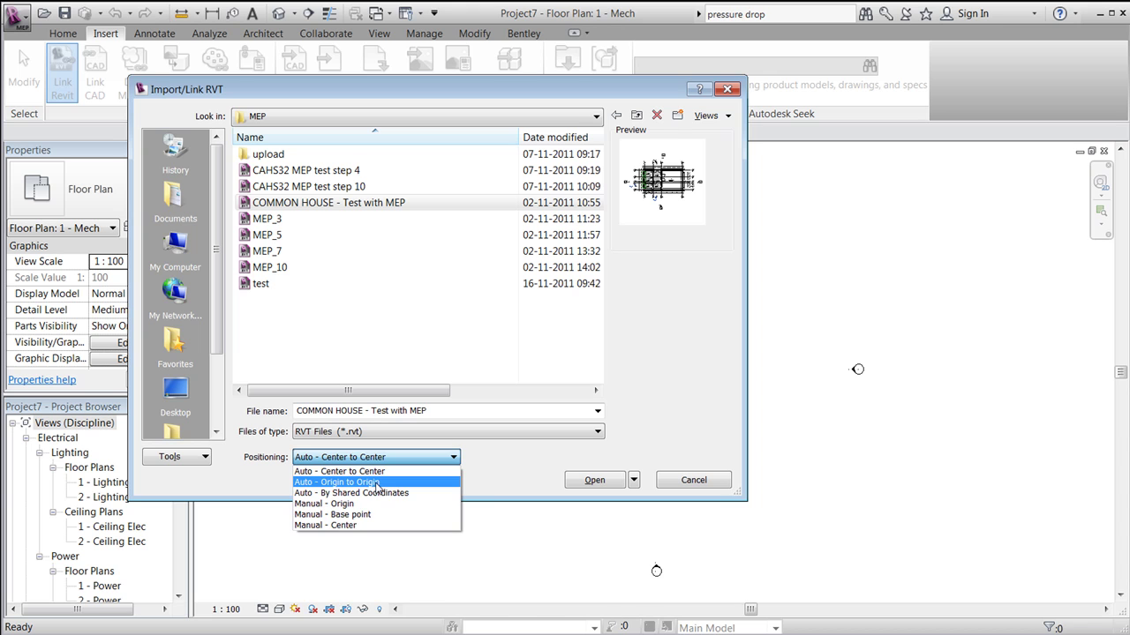
left_click(377, 483)
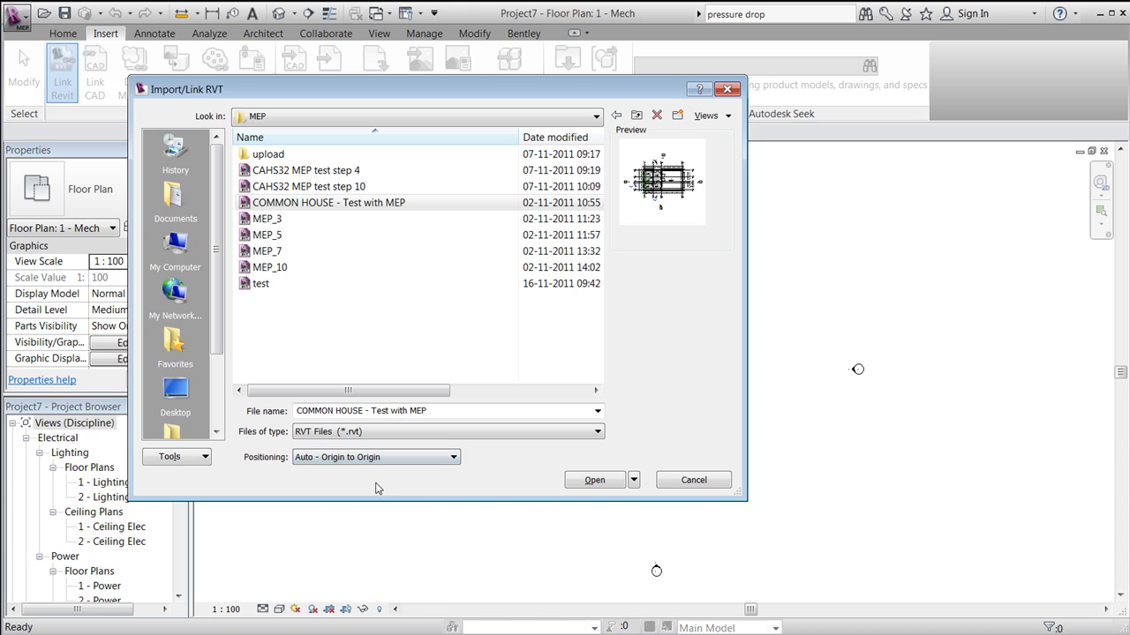
left_click(594, 481)
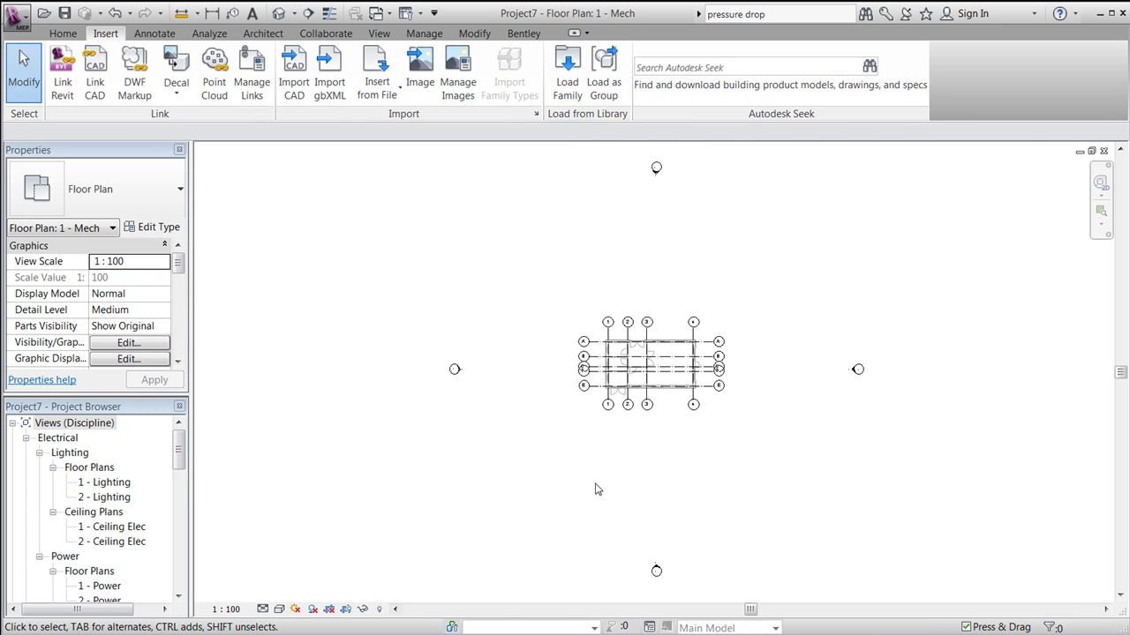
Zoom into the linked plan, then open the default {3D} view to check the house
scroll(740, 370, "up", 3)
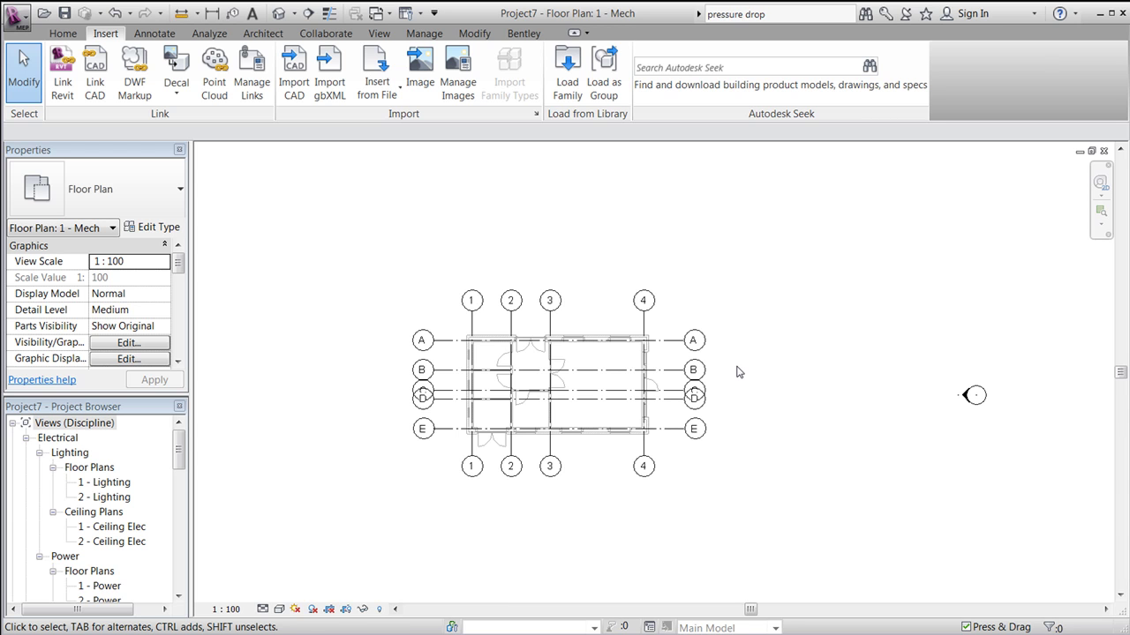
scroll(524, 388, "up", 1)
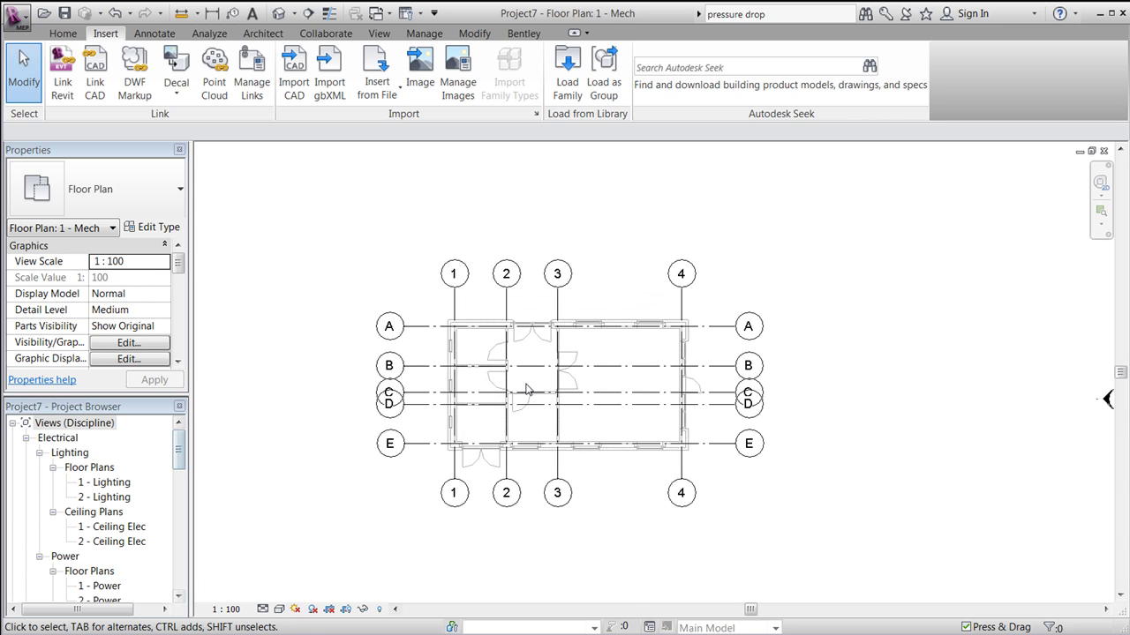
scroll(563, 410, "up", 1)
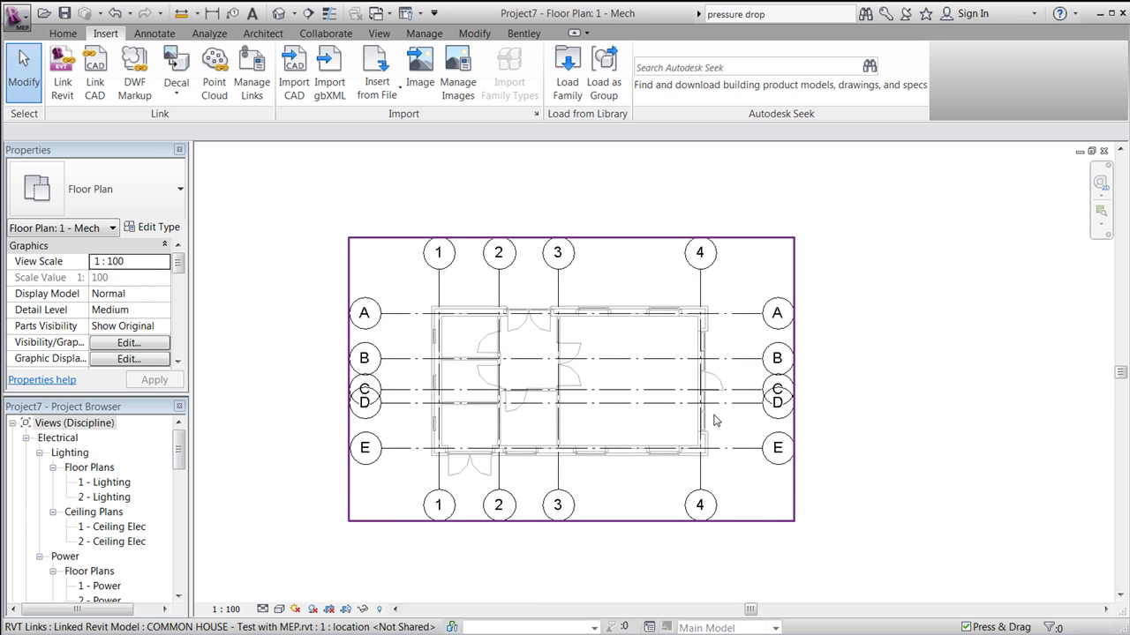
left_click_drag(179, 461, 178, 527)
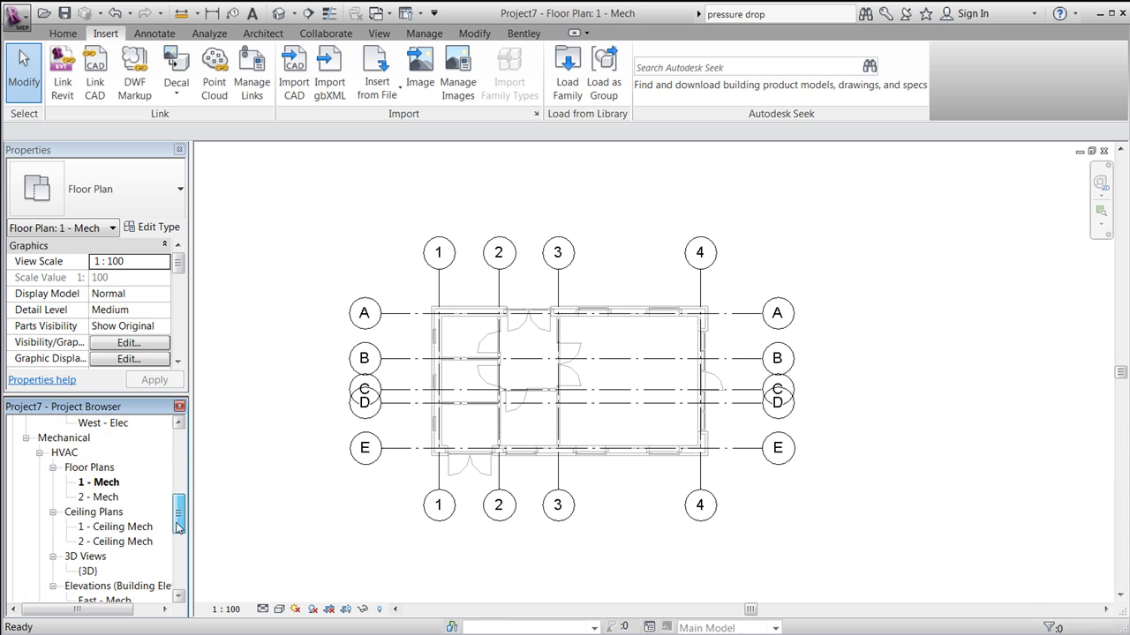
double_click(88, 571)
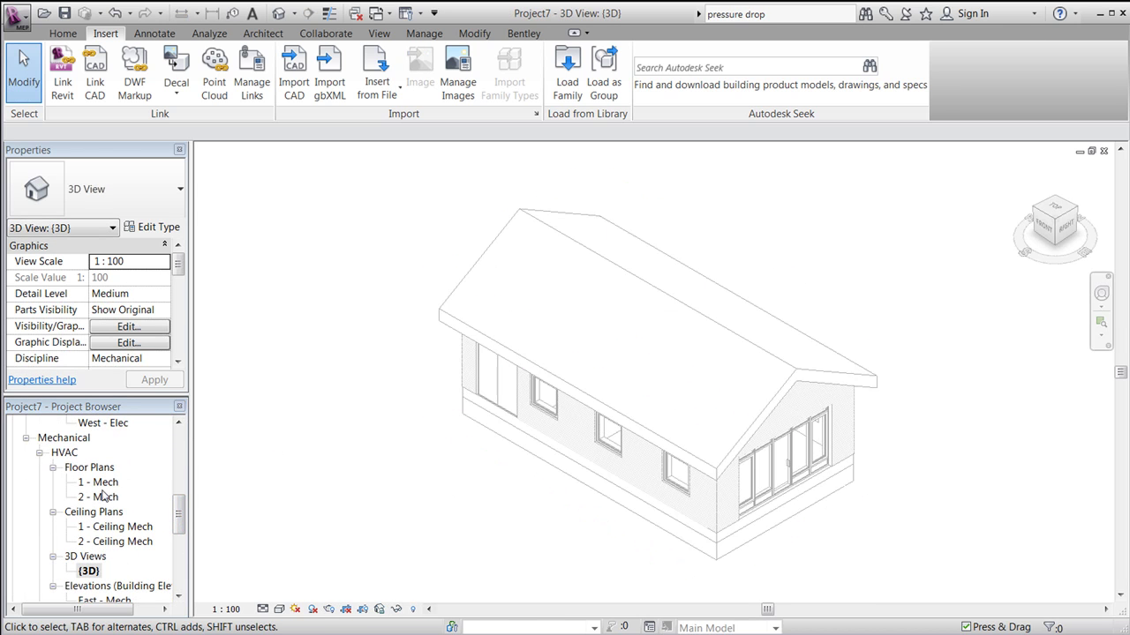
scroll(102, 499, "down", 2)
left_click(102, 528)
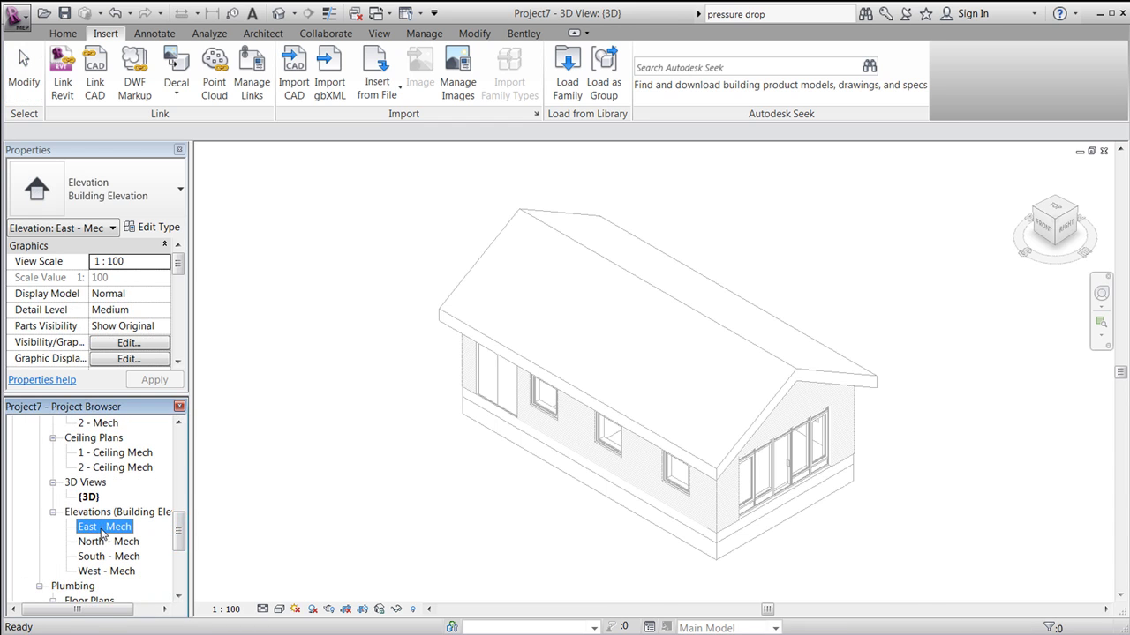
Open East - Mech and compare project Levels 1 and 2 with the house's Ground Floor and Roof
double_click(103, 528)
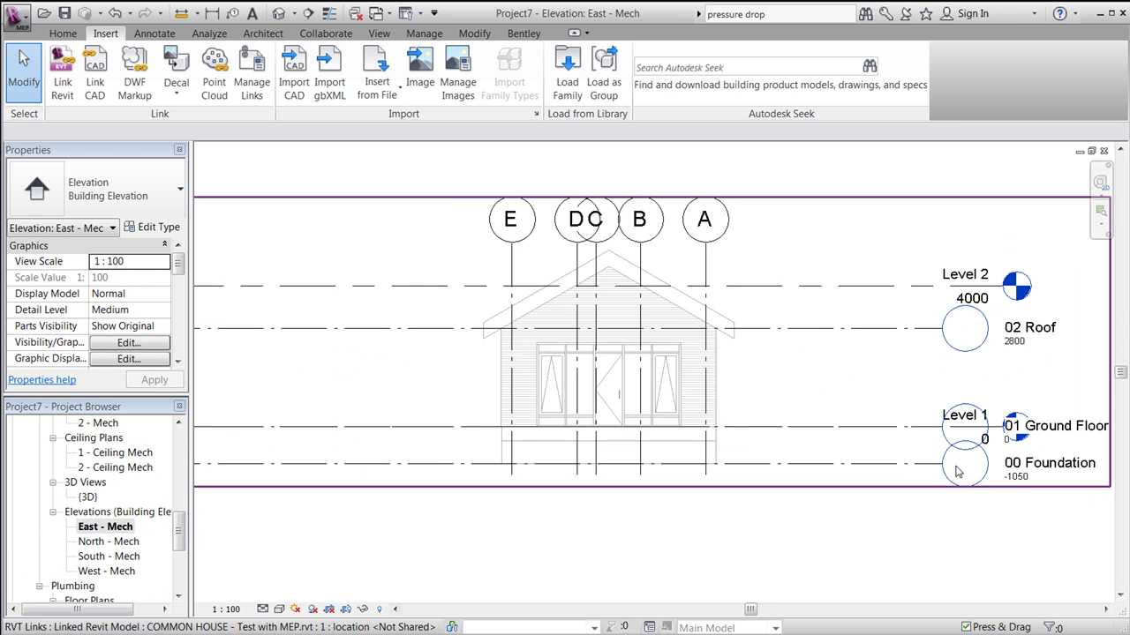
scroll(935, 450, "up", 1)
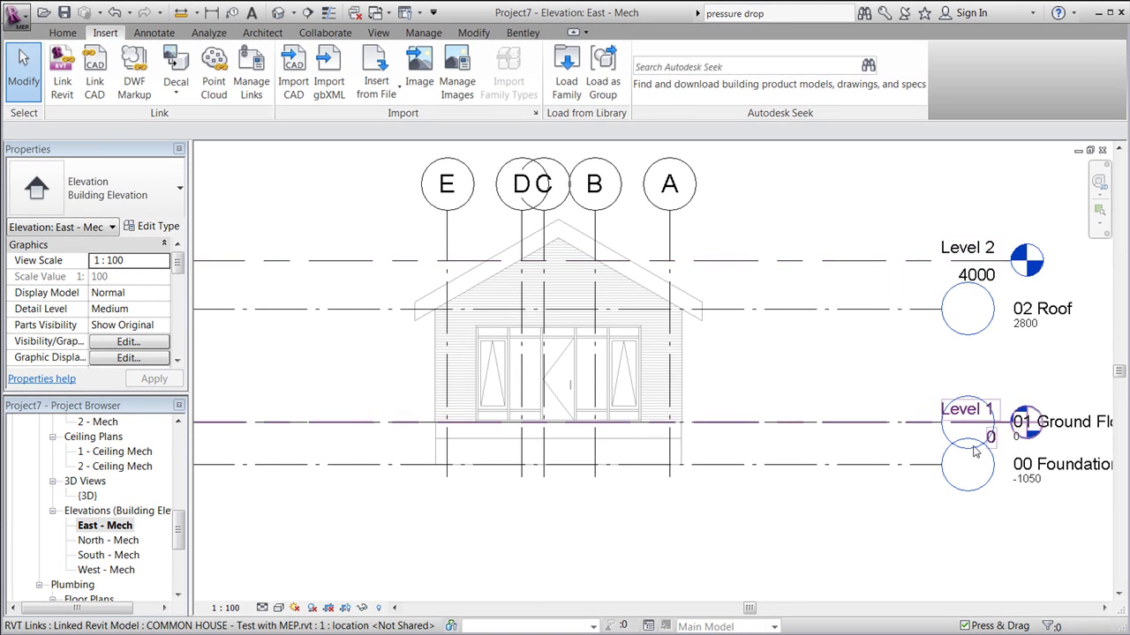
scroll(879, 438, "down", 2)
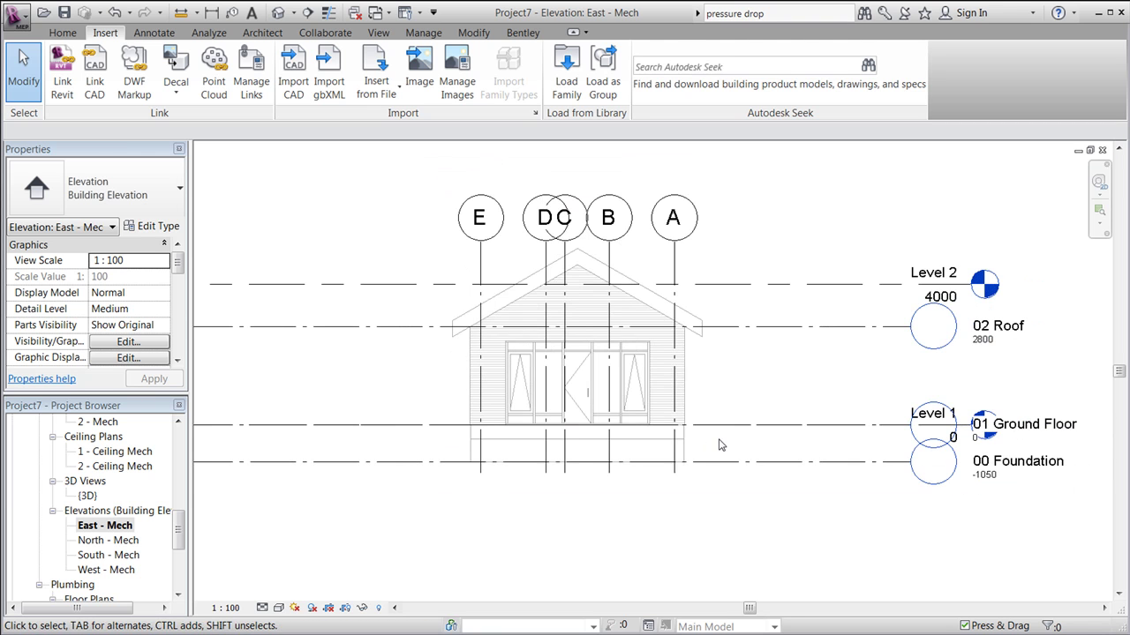
scroll(936, 406, "up", 2)
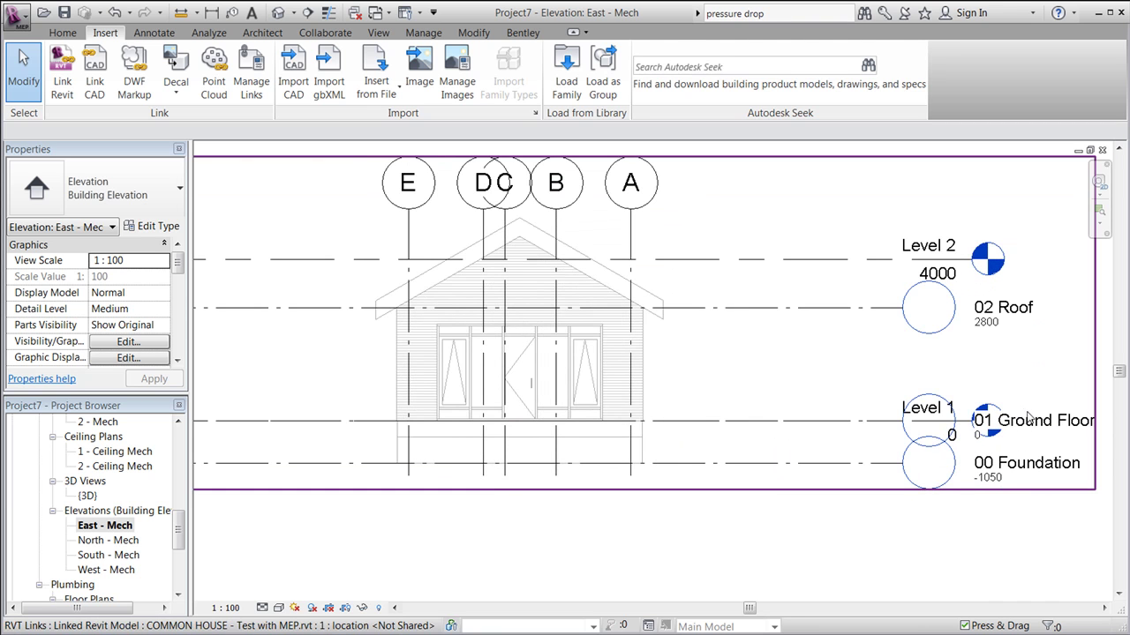
Review the North - Mech and South - Mech elevations, zooming in on each
double_click(107, 542)
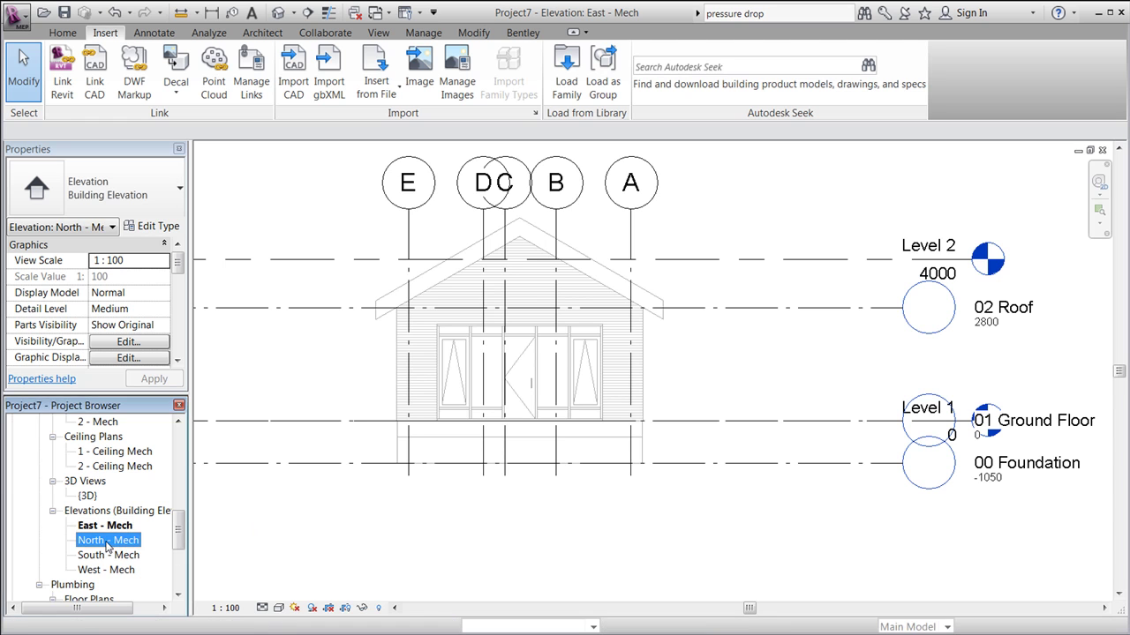
scroll(656, 335, "up", 2)
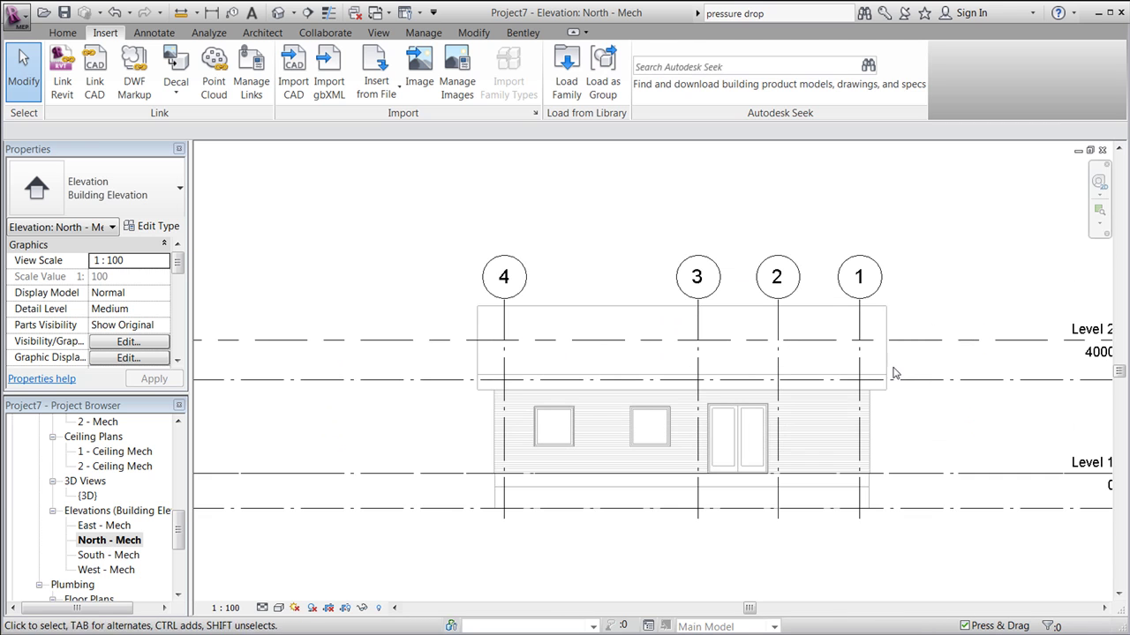
scroll(897, 376, "up", 1)
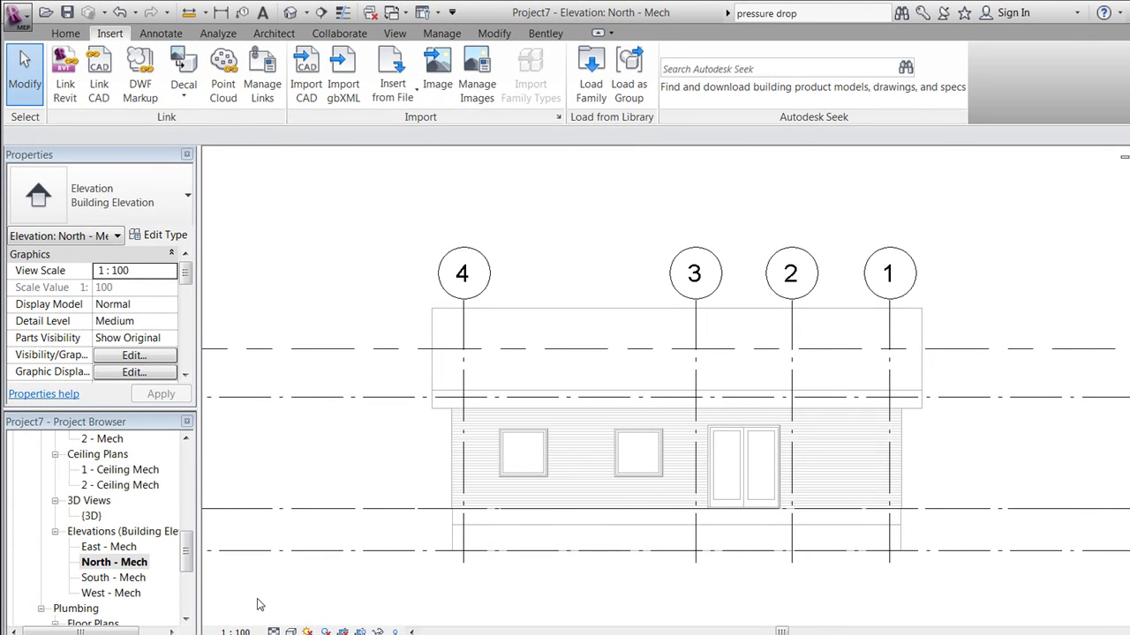
double_click(106, 578)
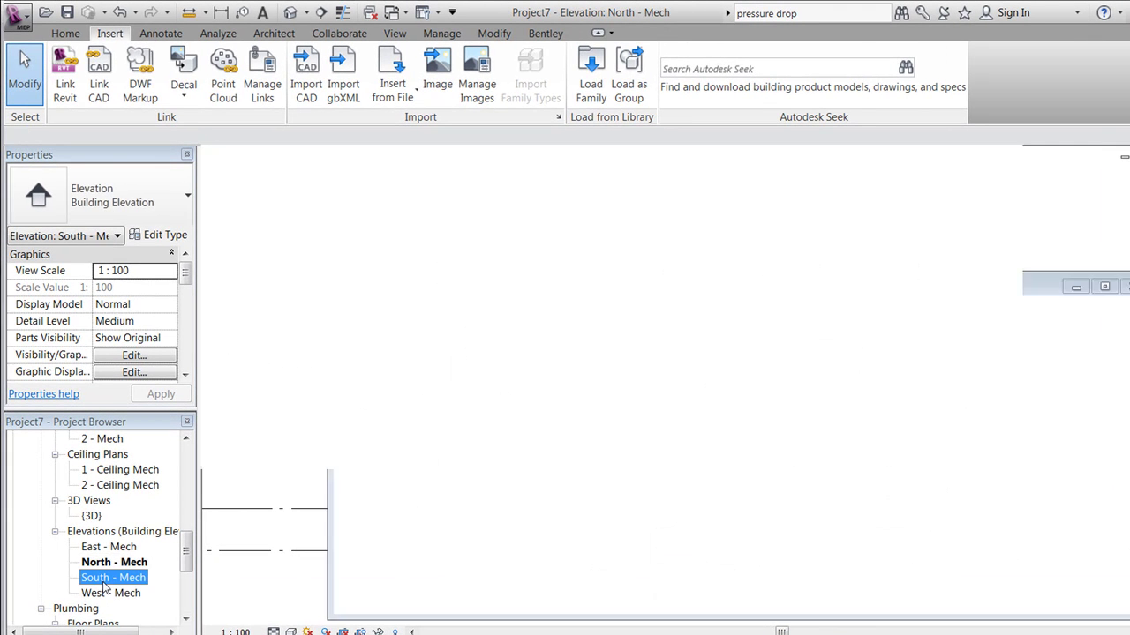
scroll(812, 423, "up", 1)
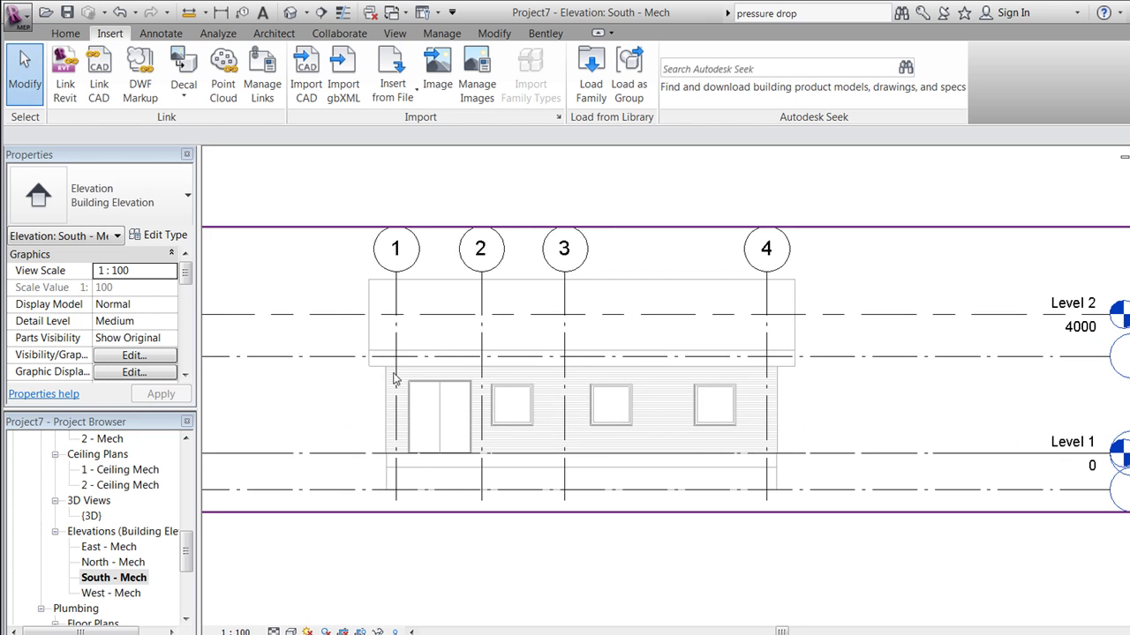
scroll(443, 483, "up", 2)
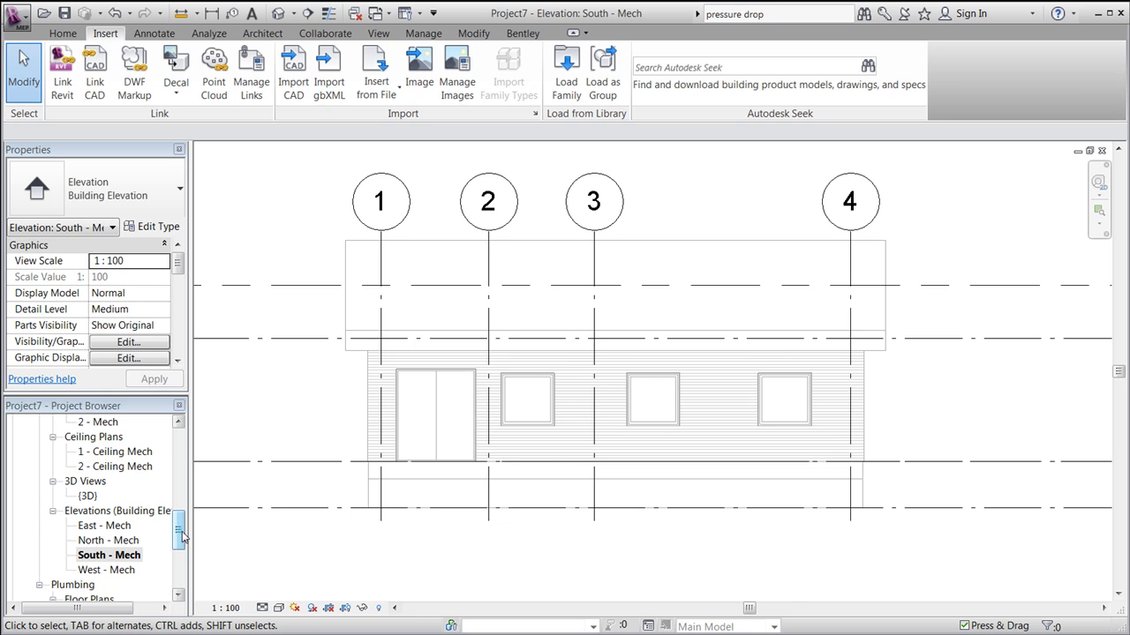
scroll(114, 521, "up", 3)
Open the 1 - Mech floor plan and zoom in, ready for ductwork
double_click(107, 512)
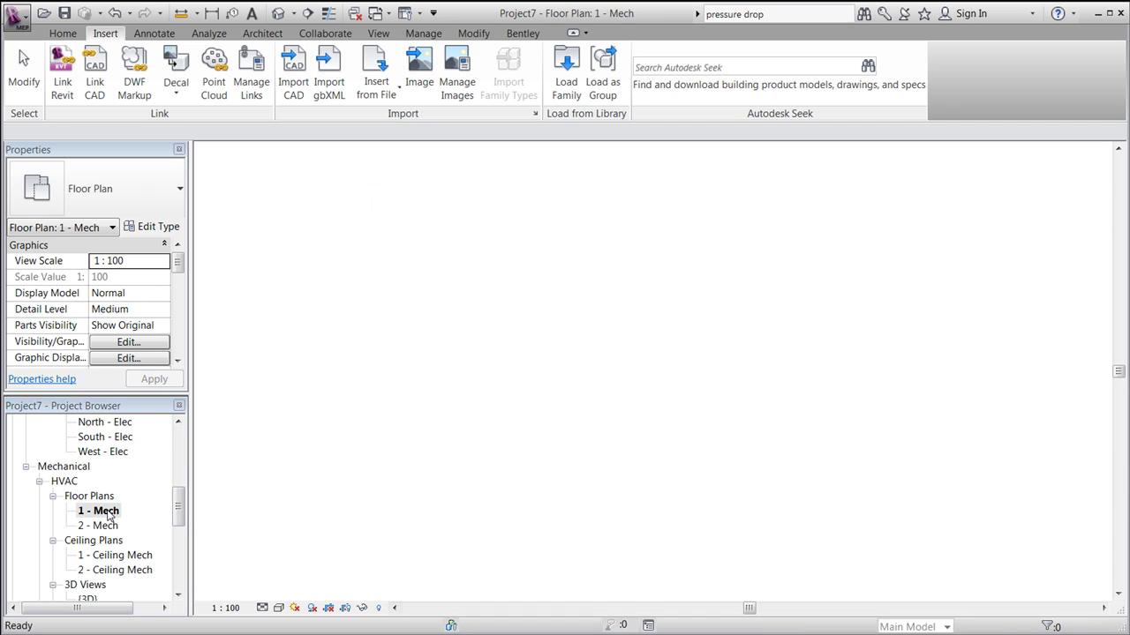
scroll(482, 441, "up", 3)
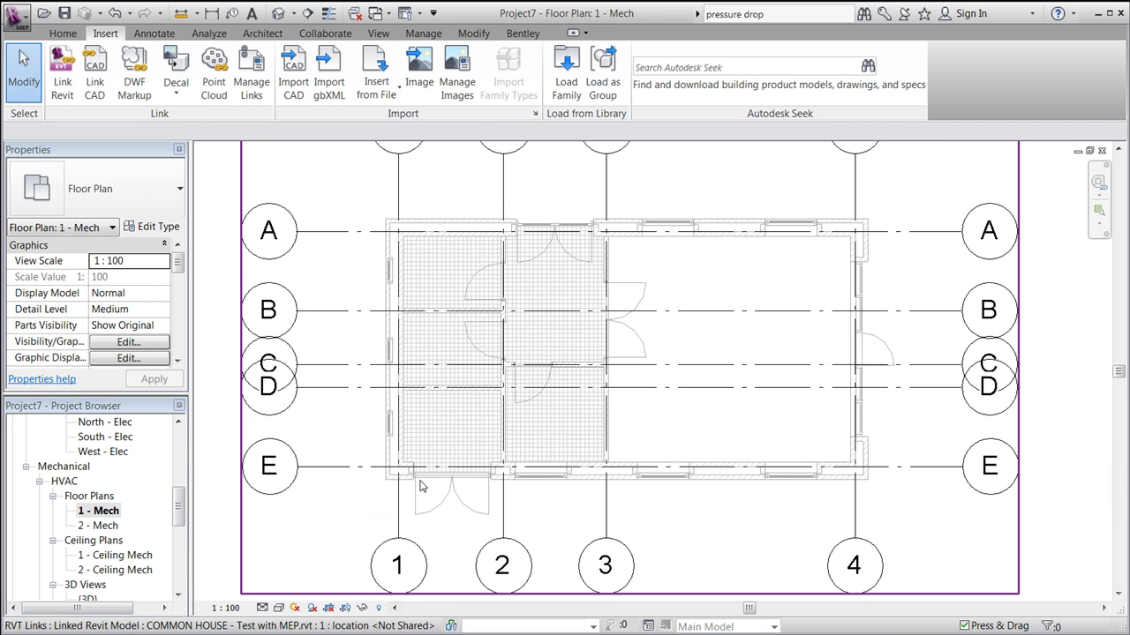
left_click(61, 33)
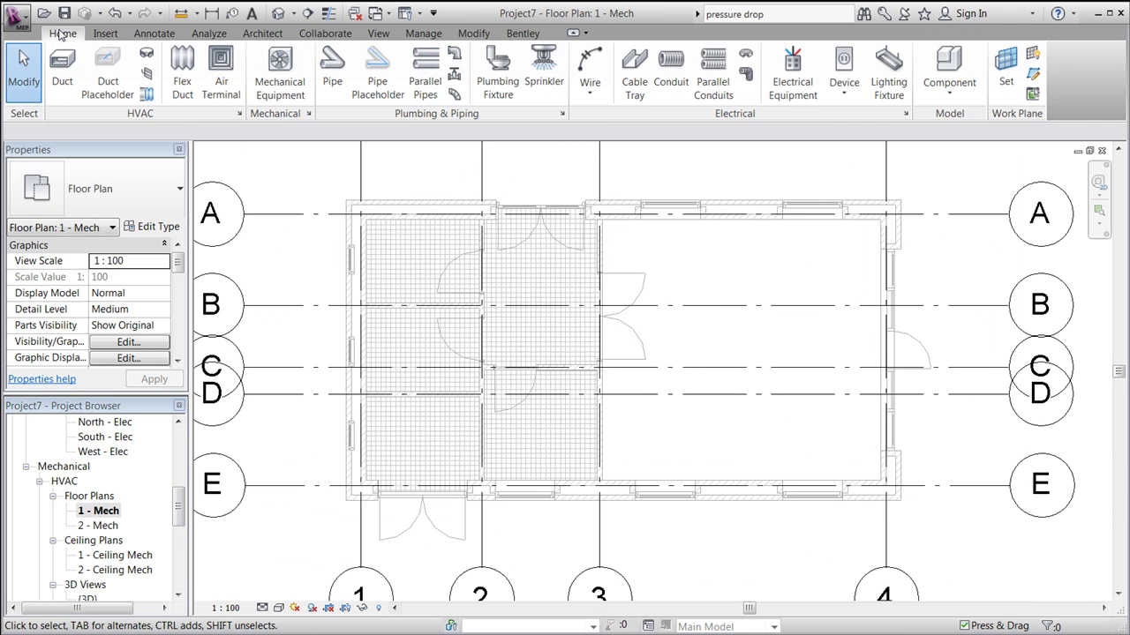
Choose the Round Duct Tees duct type and set its offset to 1000 mm
left_click(68, 74)
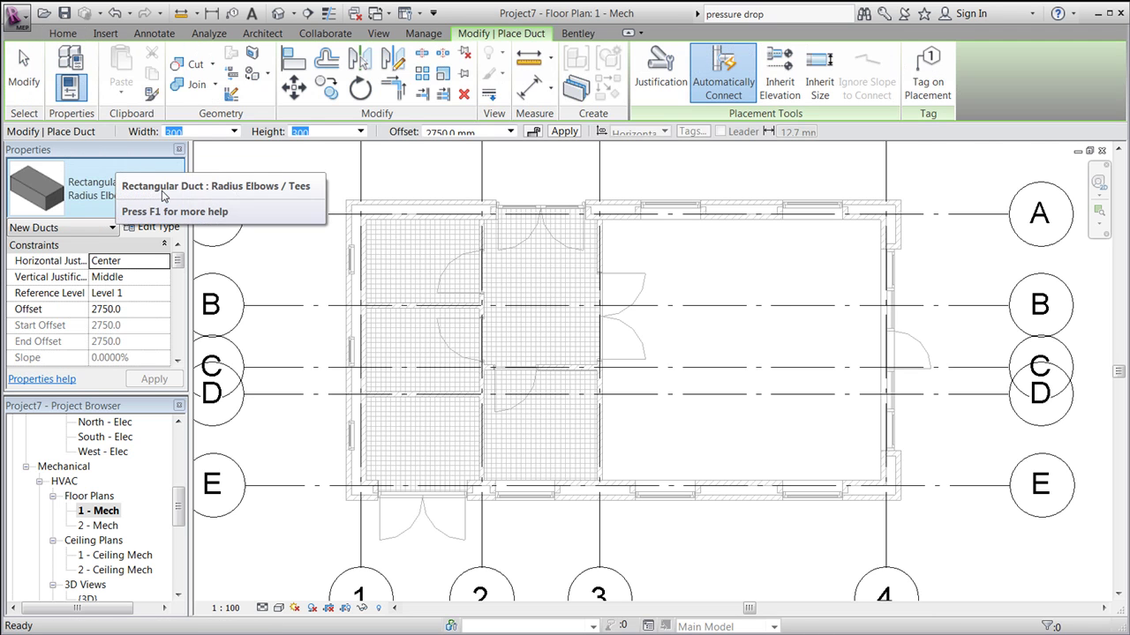
left_click(113, 198)
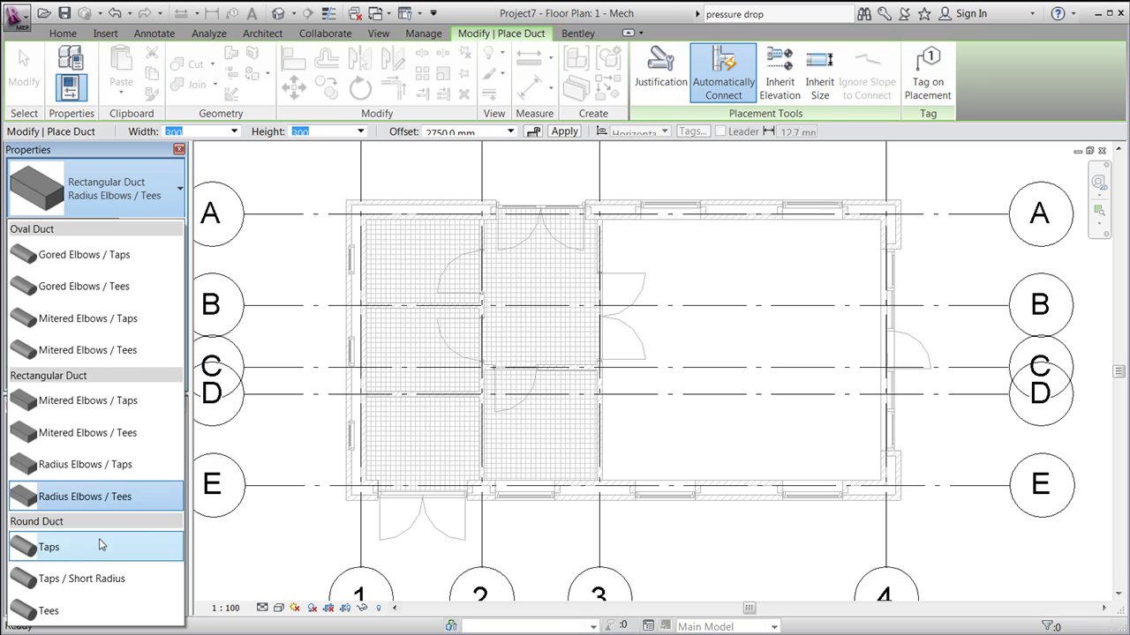
left_click(99, 608)
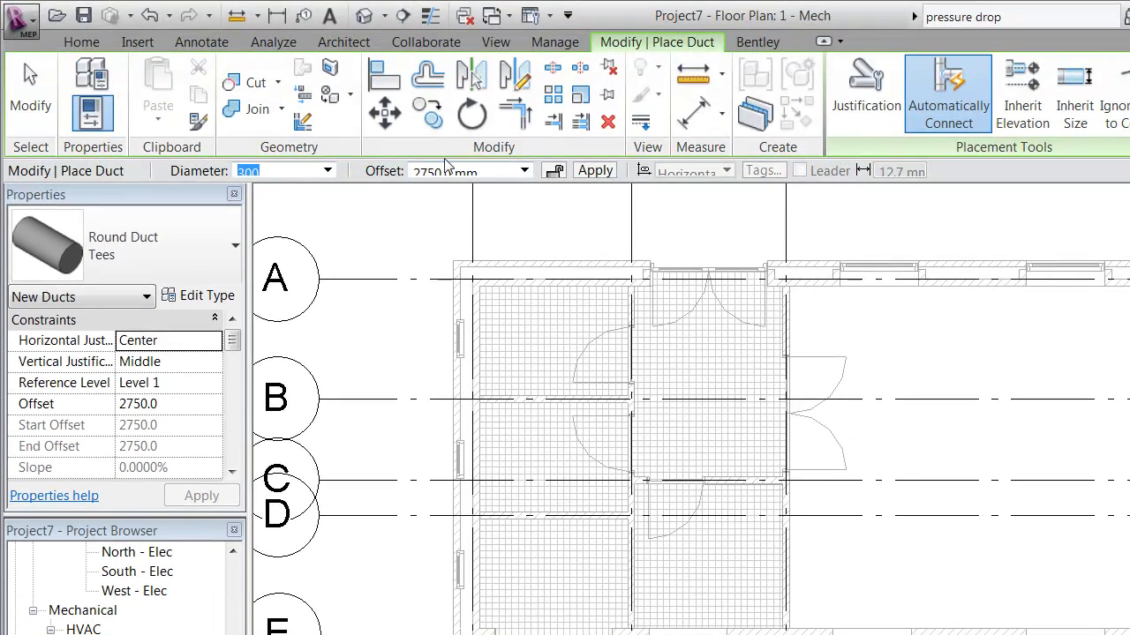
left_click(524, 164)
left_click(474, 195)
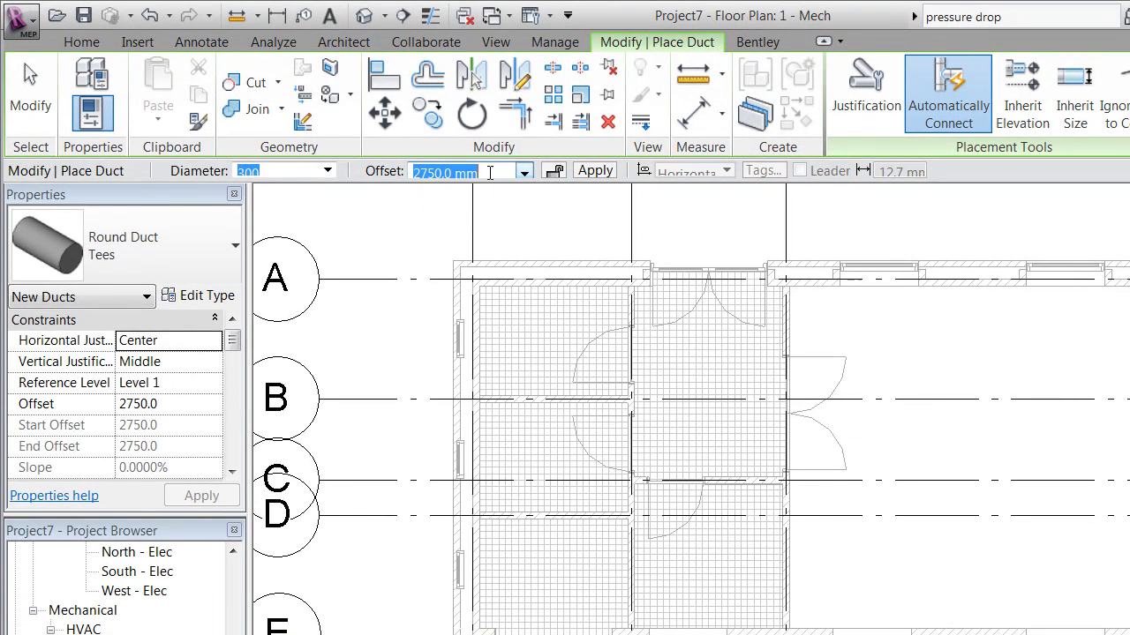
type("1")
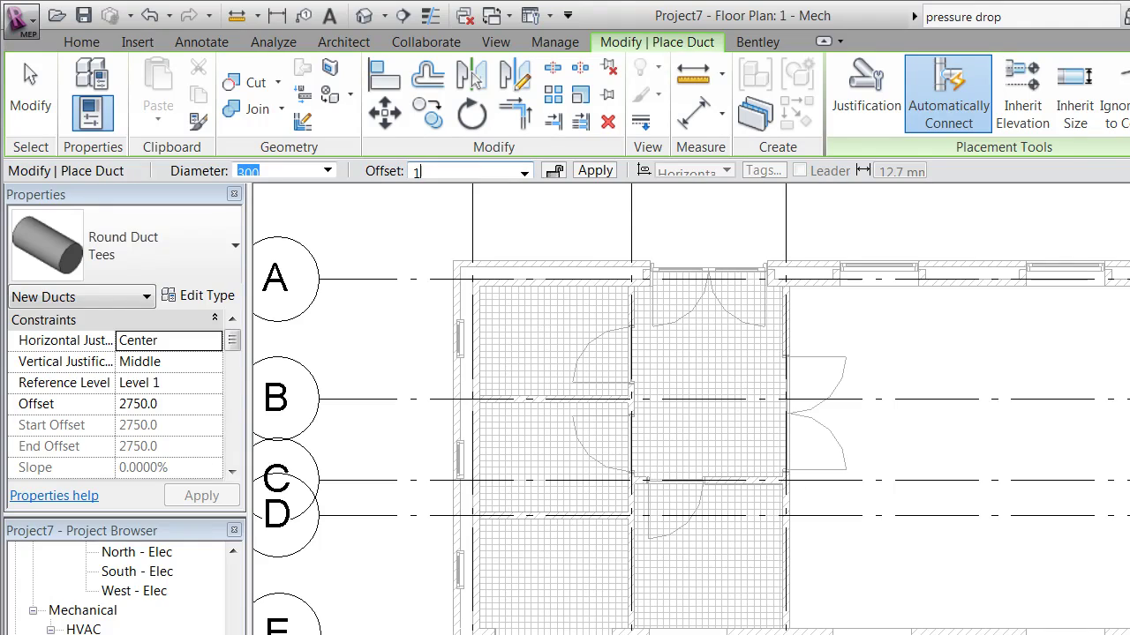
type("000")
key("Return")
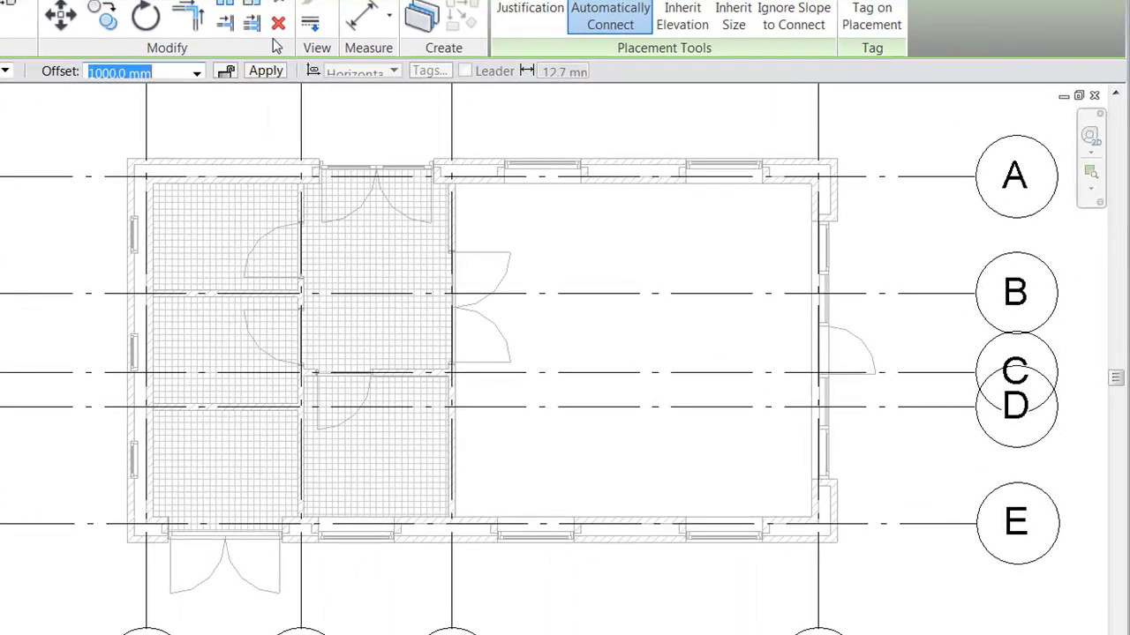
left_click(272, 77)
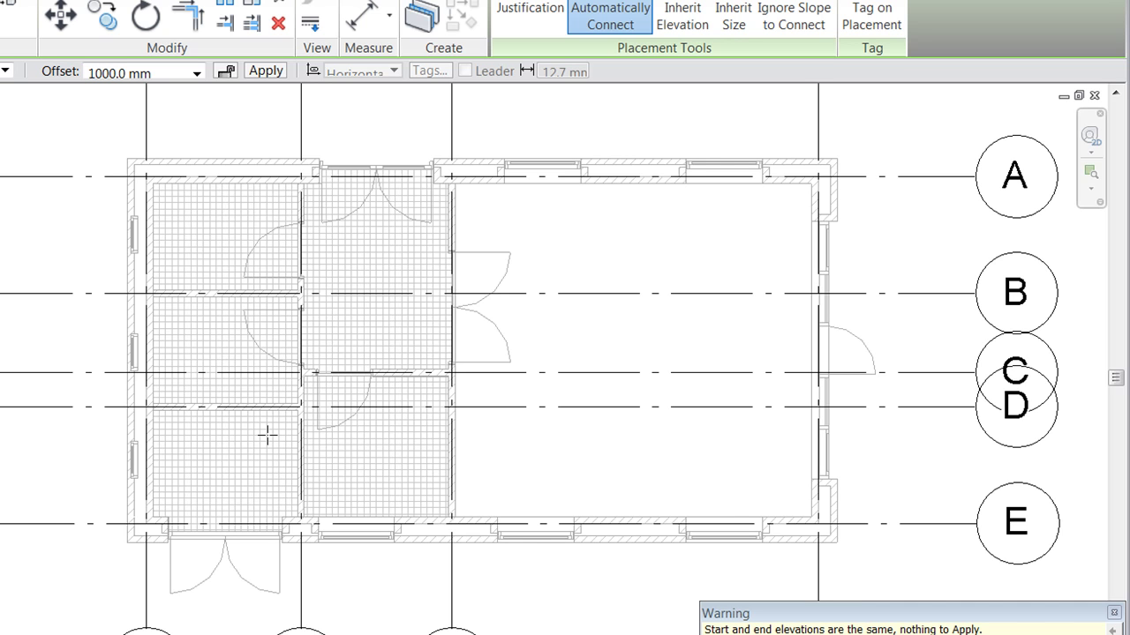
left_click(1113, 612)
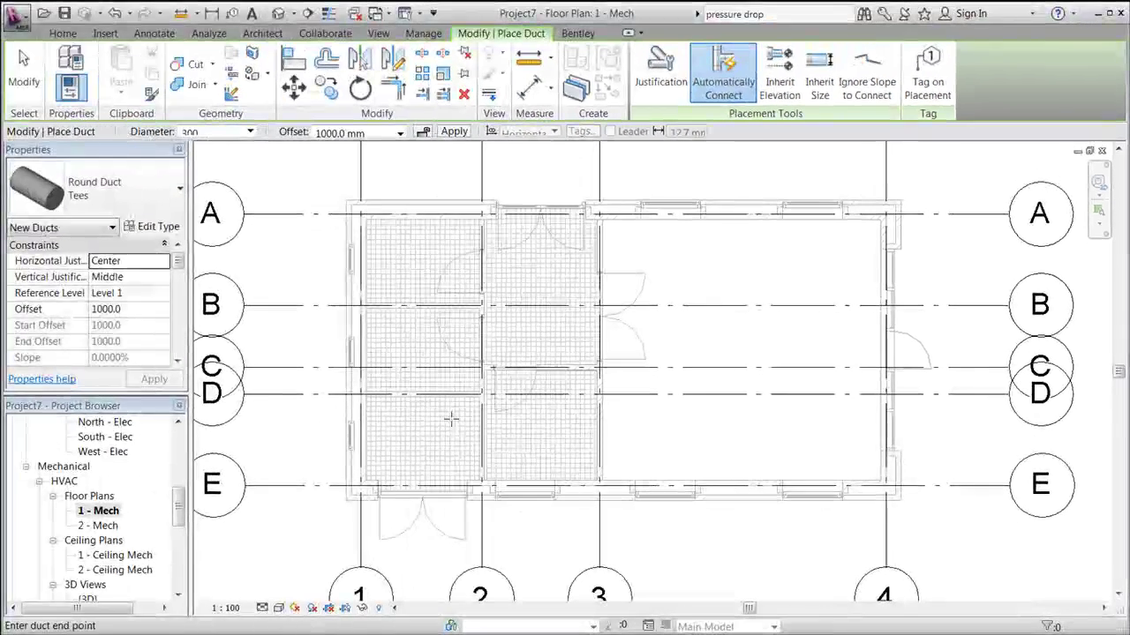
Start the duct in the left room near grid D and rise it to 3300 mm offset
left_click(368, 424)
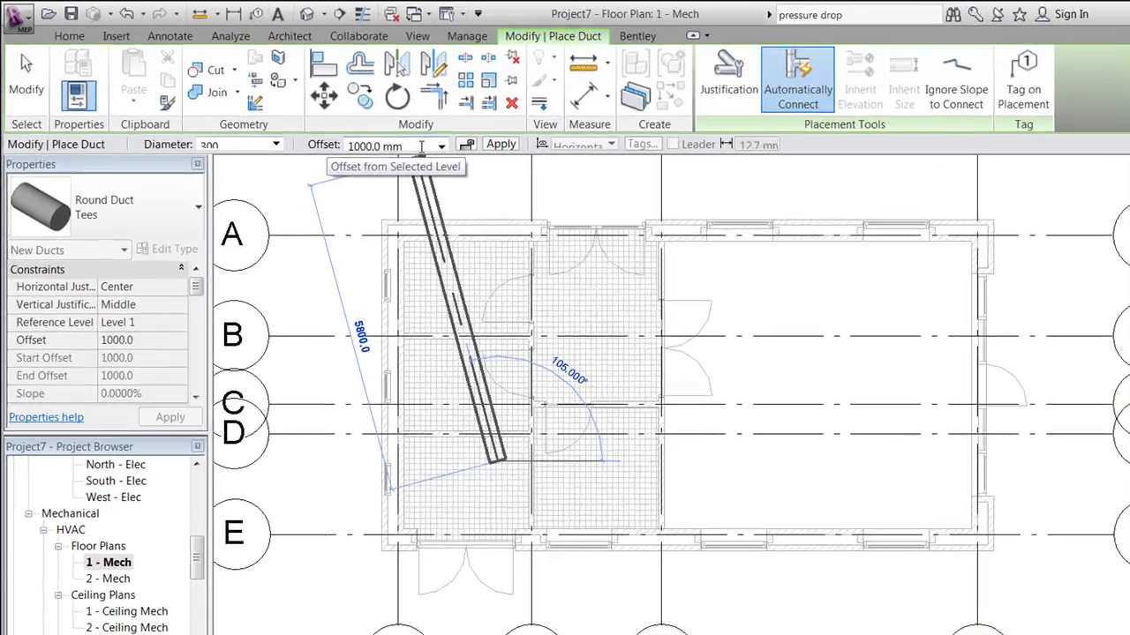
left_click(340, 133)
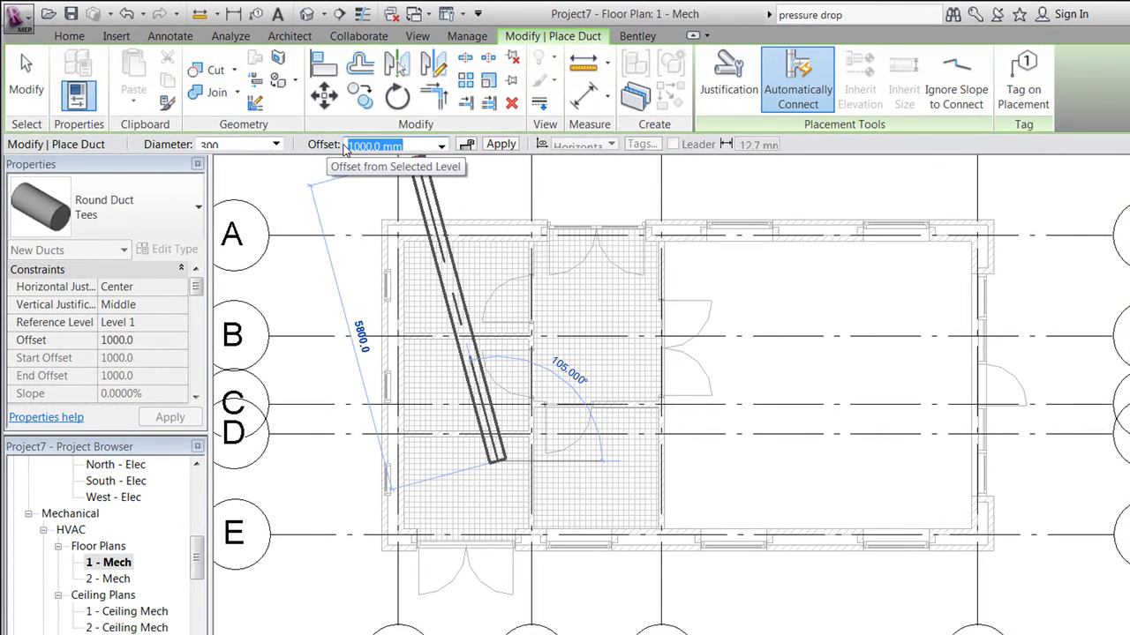
type("3")
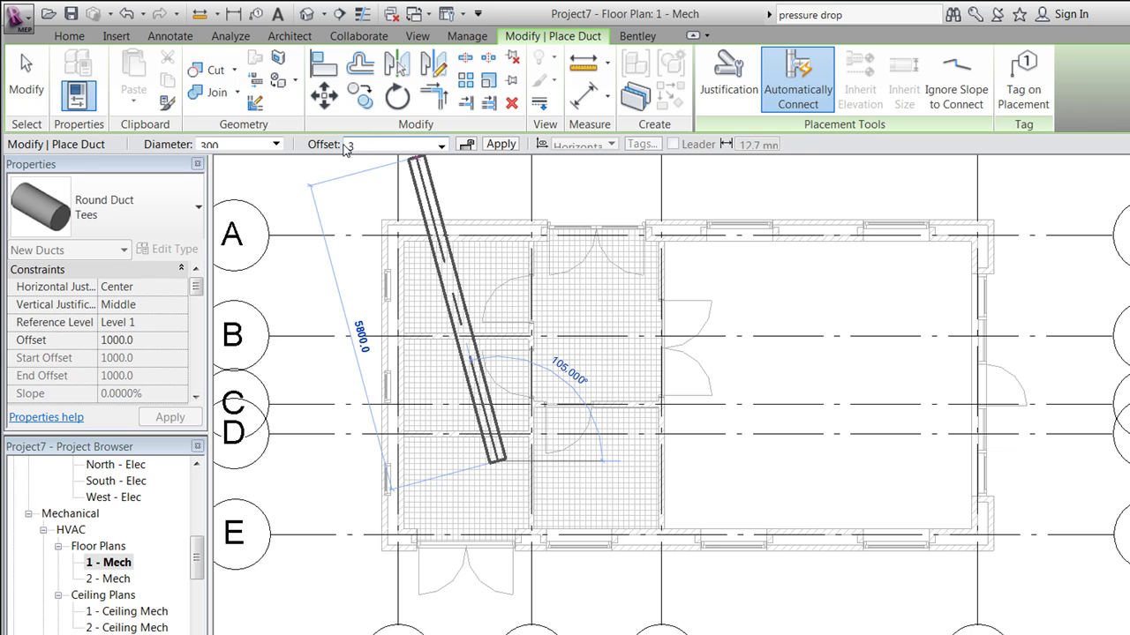
type("0")
type("00")
key("Return")
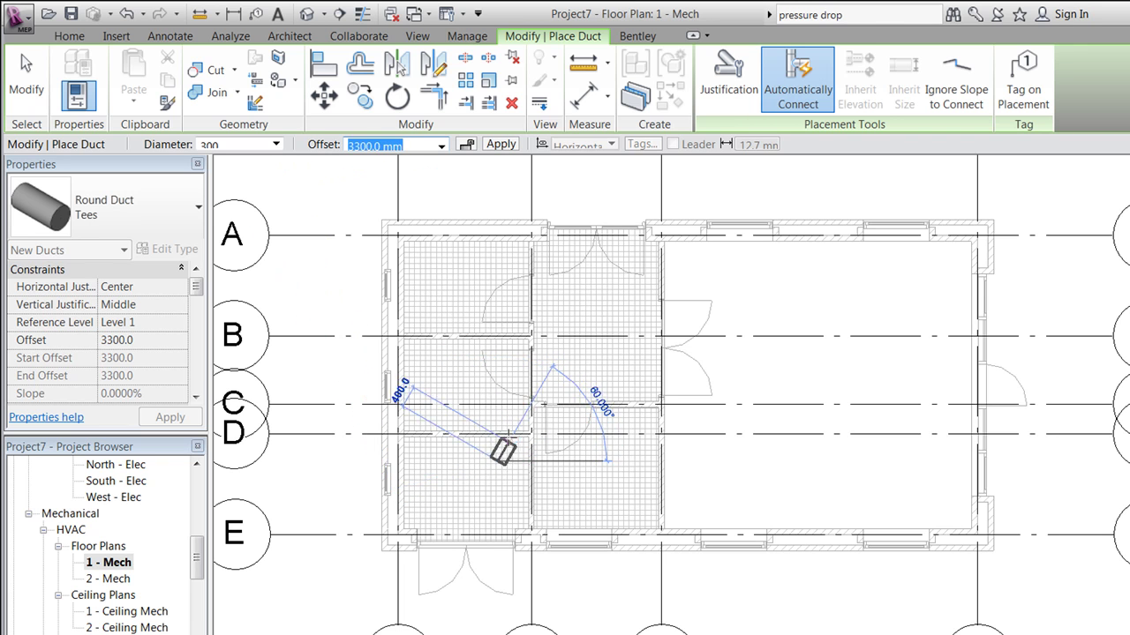
left_click(501, 144)
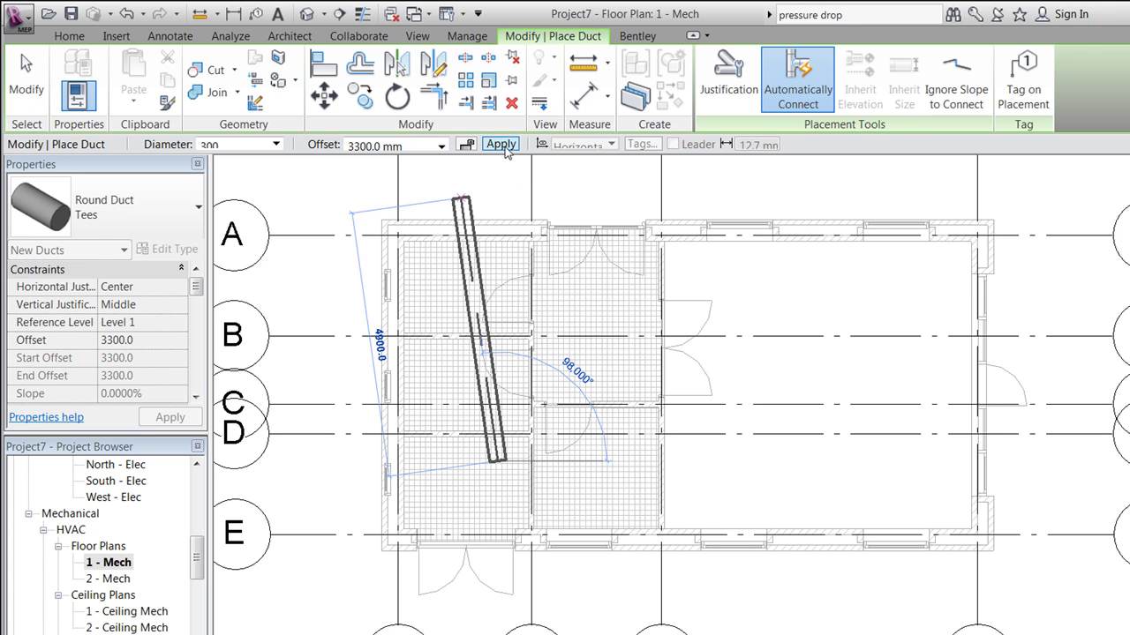
key("Escape")
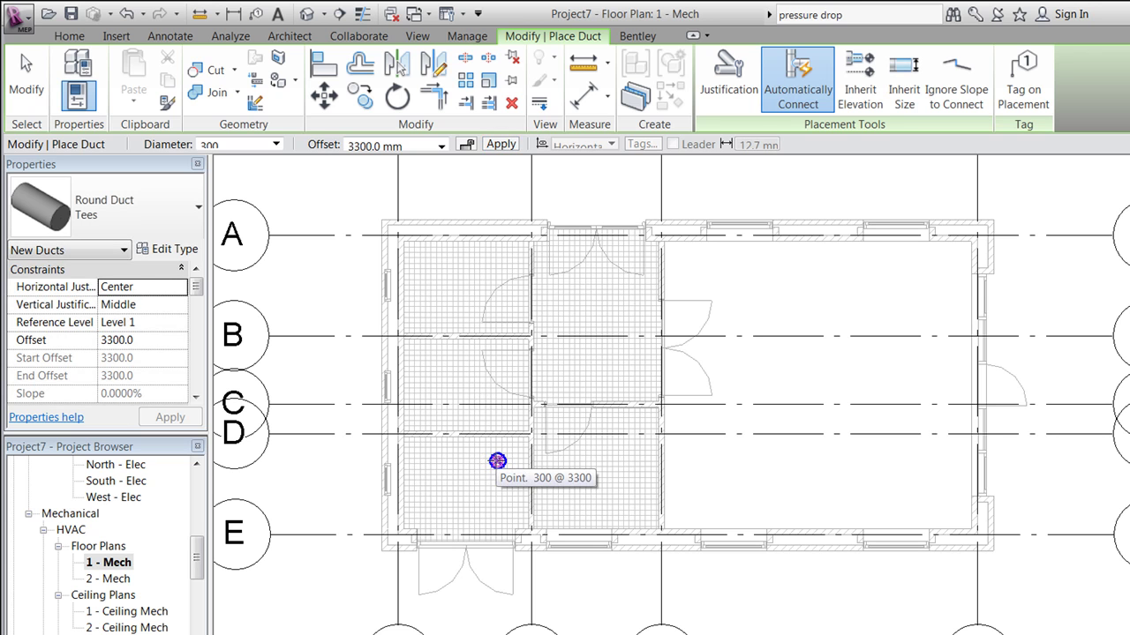
Route the duct from the rise to just below grid C, across the house, then toward grid B
left_click(497, 461)
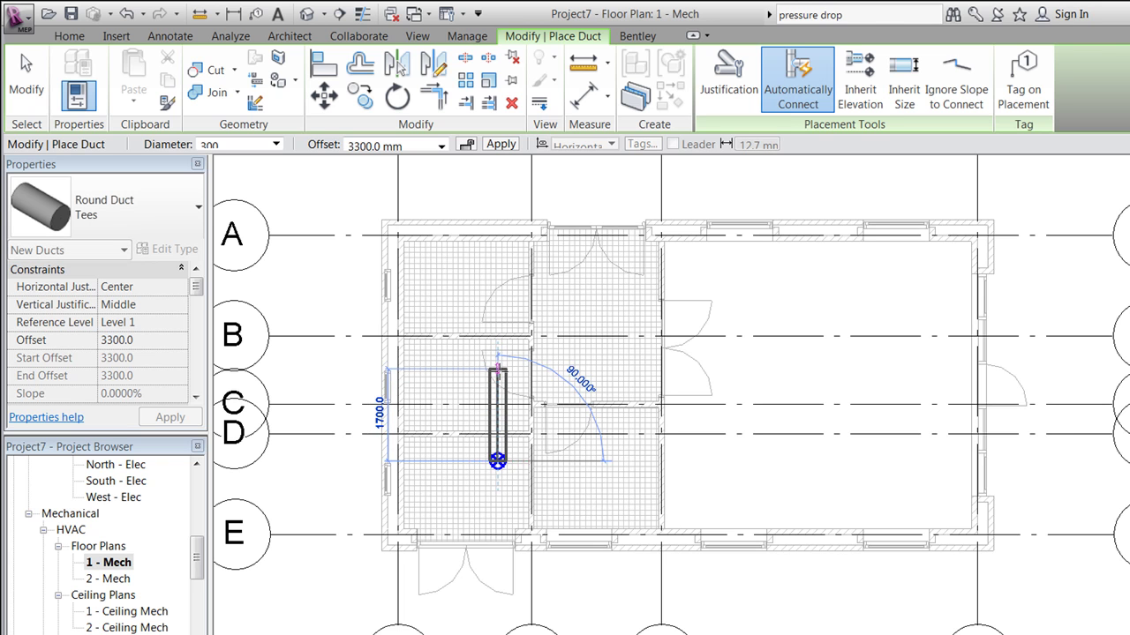
left_click(498, 367)
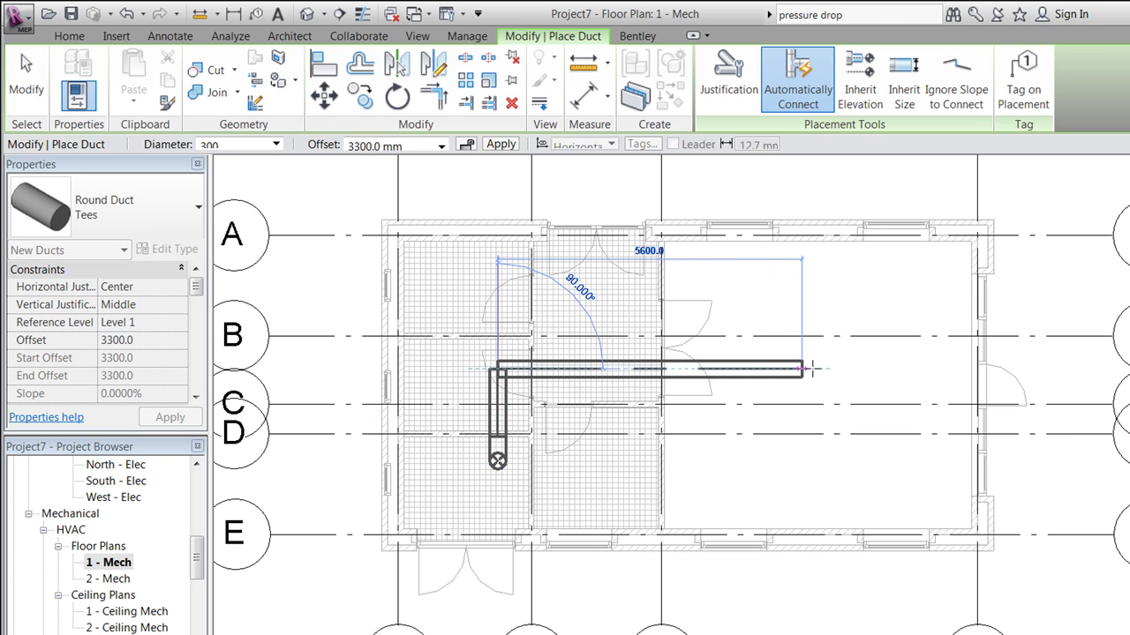
left_click(878, 369)
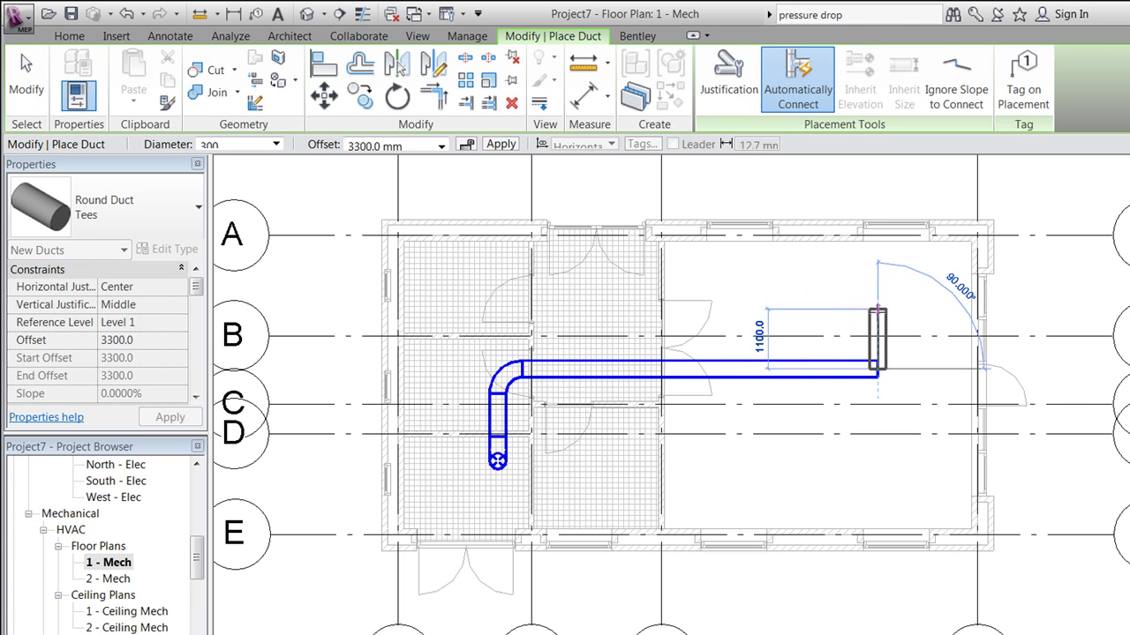
left_click(877, 310)
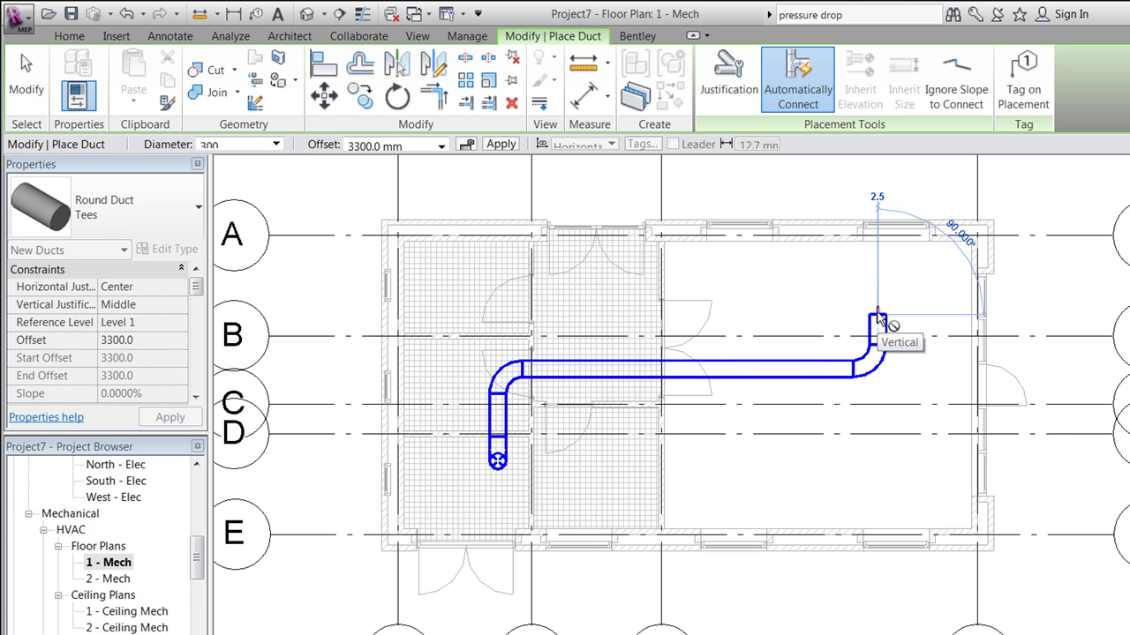
Drop the end of the duct run to 2800 mm offset
left_click(408, 147)
left_click(441, 146)
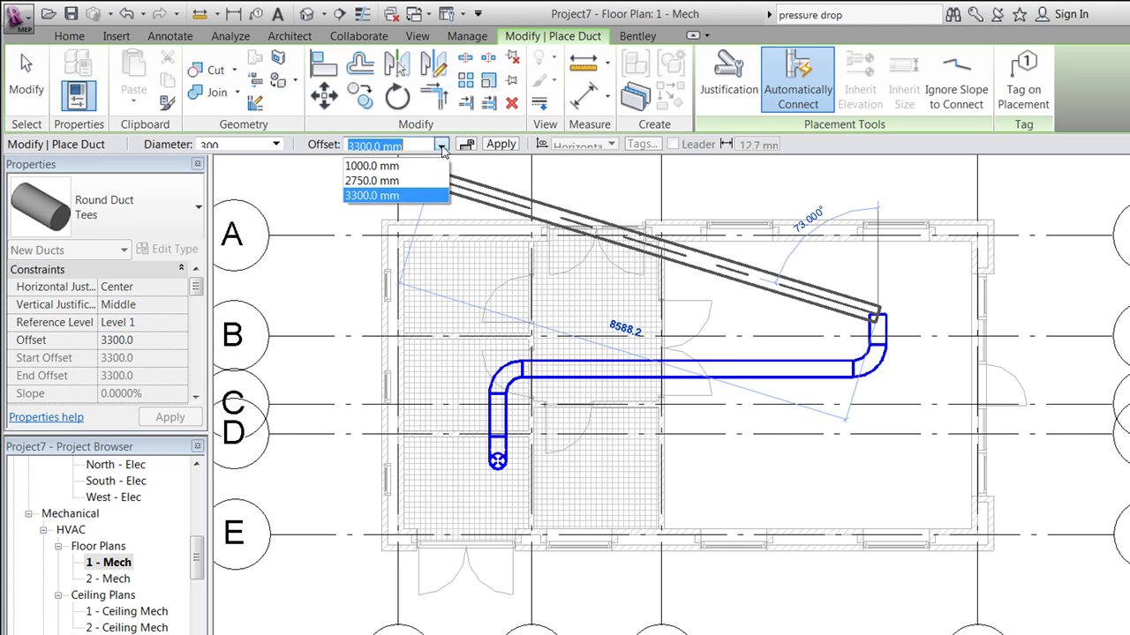
left_click(412, 144)
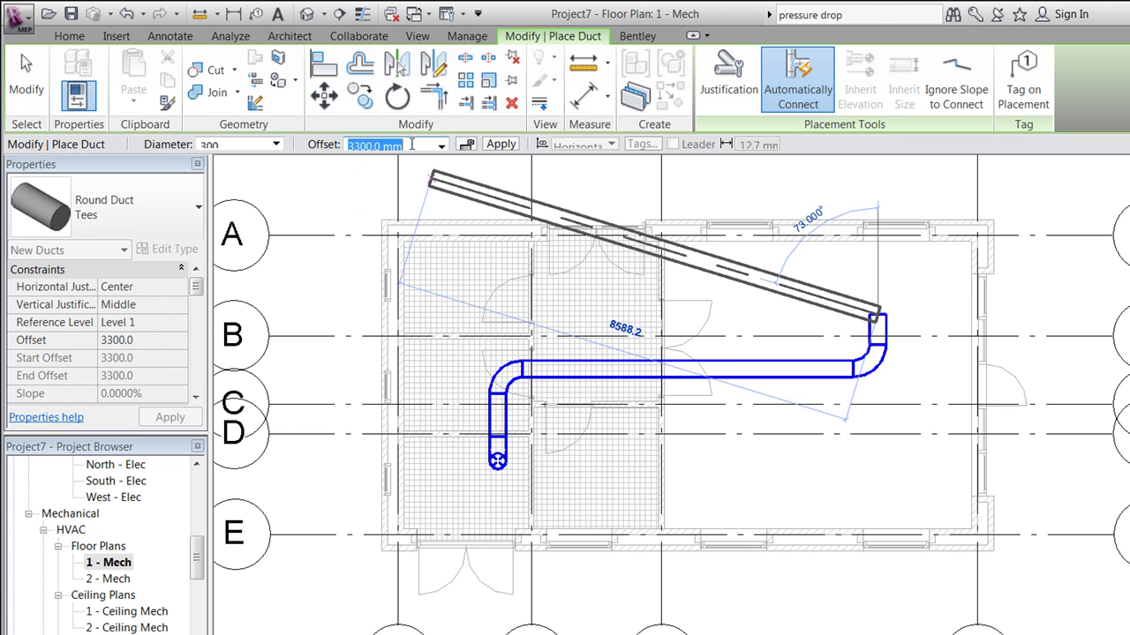
type("2")
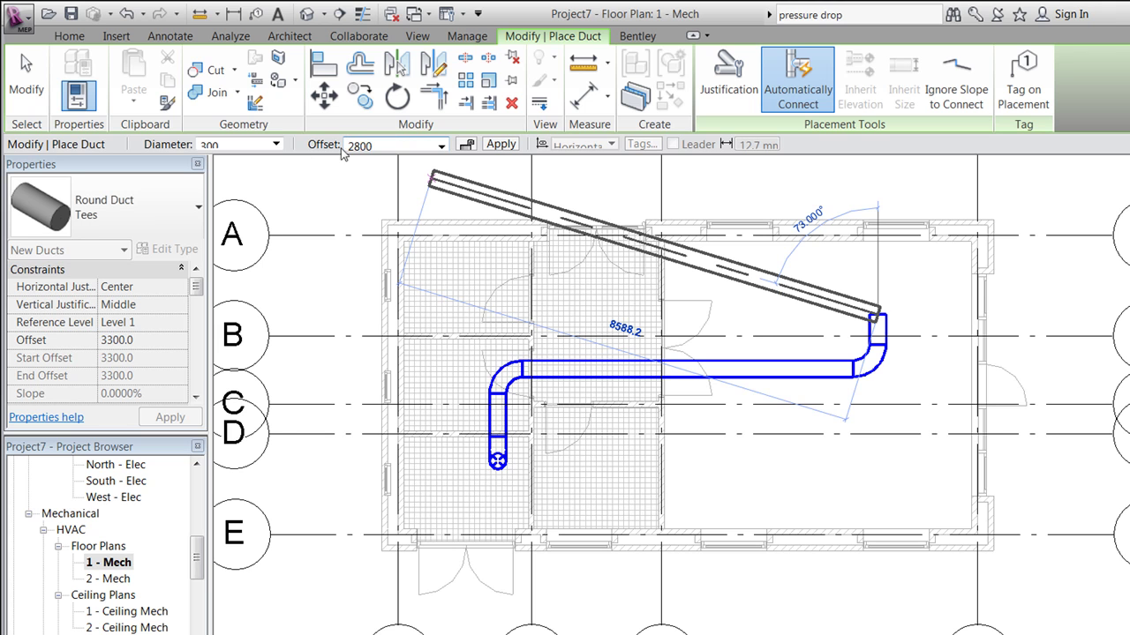
type("800")
left_click(499, 144)
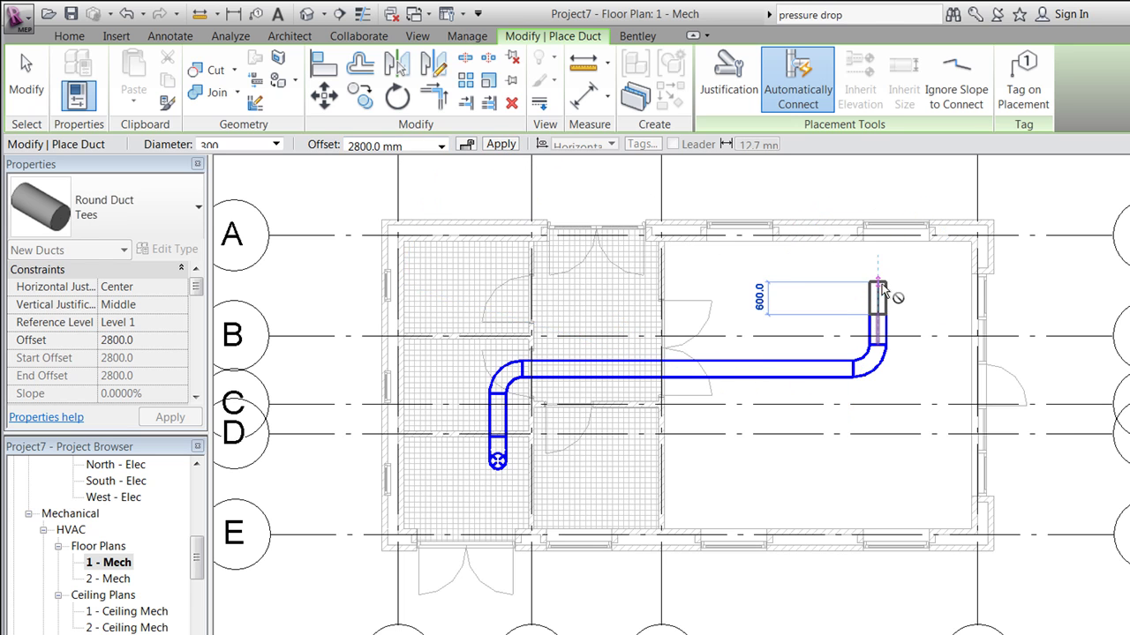
key("Escape")
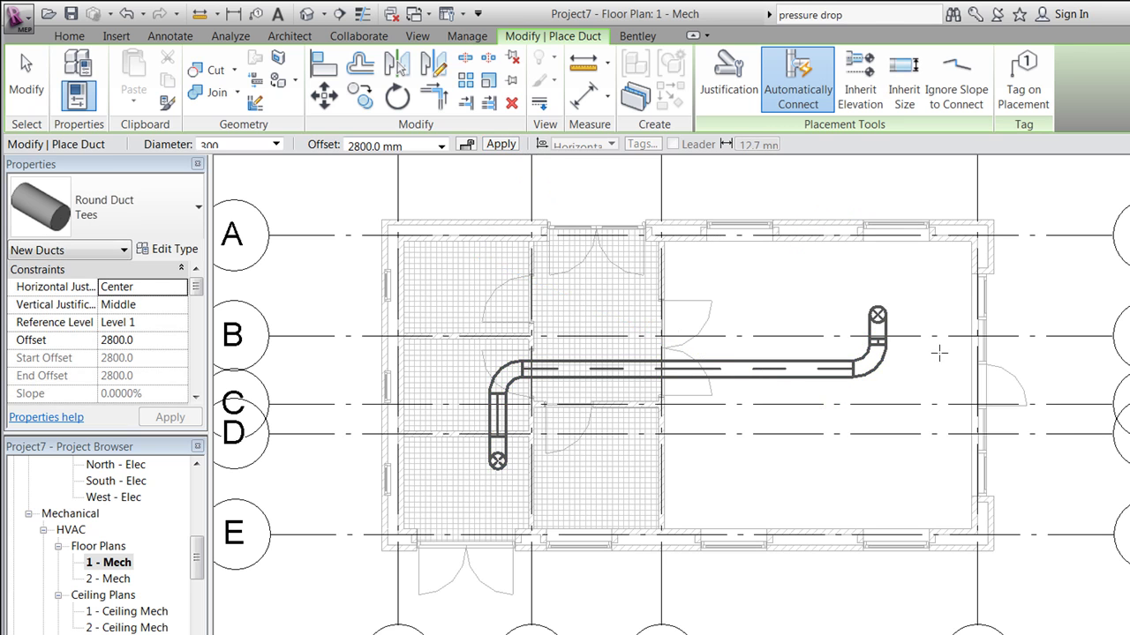
Check the finished duct in the South - Mech elevation, then in the {3D} view
scroll(931, 318, "up", 1)
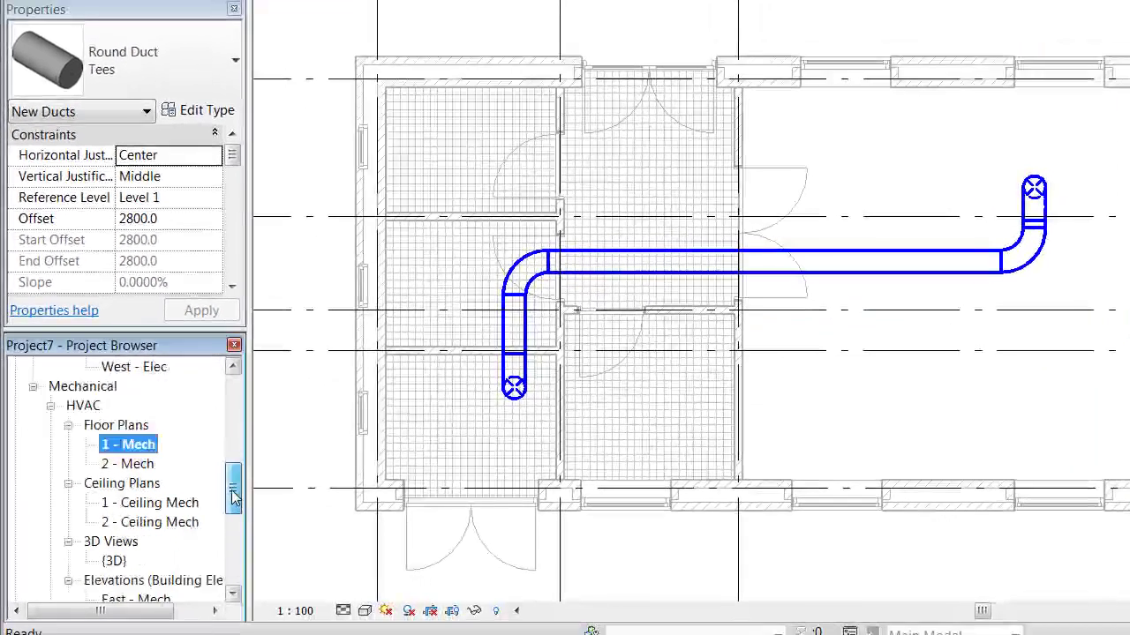
scroll(225, 497, "down", 1)
key("Escape")
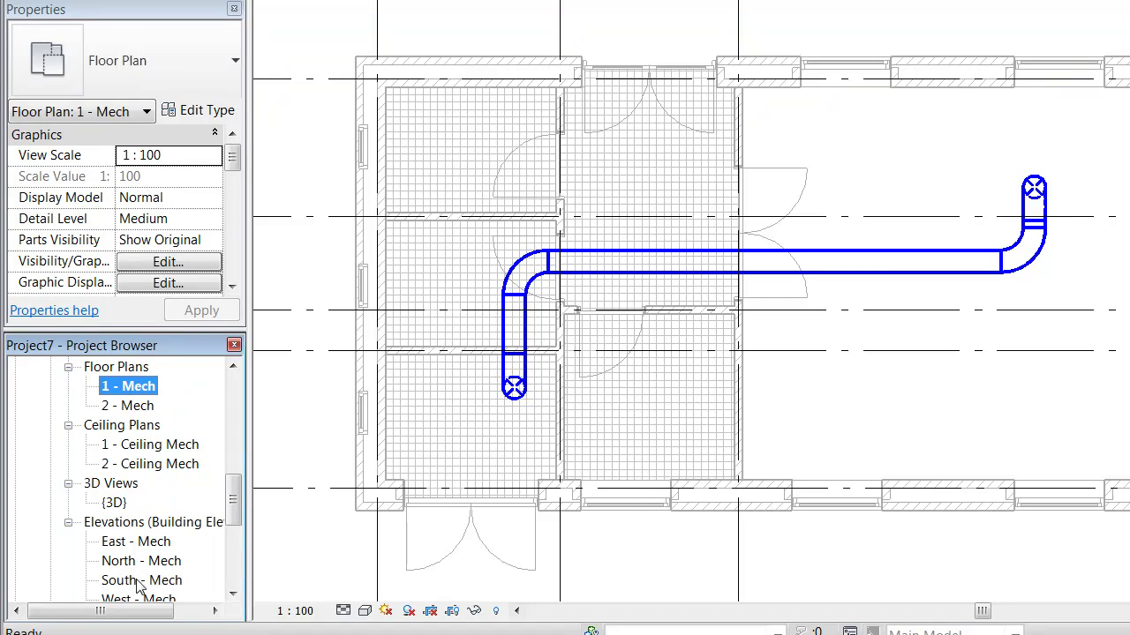
double_click(136, 580)
scroll(657, 255, "up", 1)
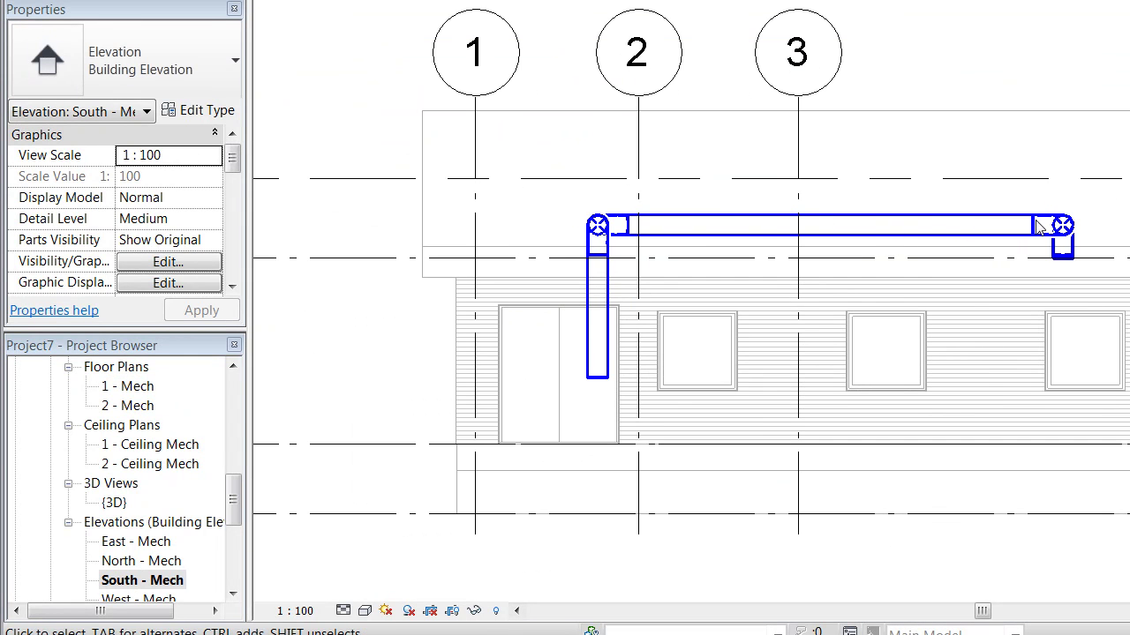
double_click(99, 504)
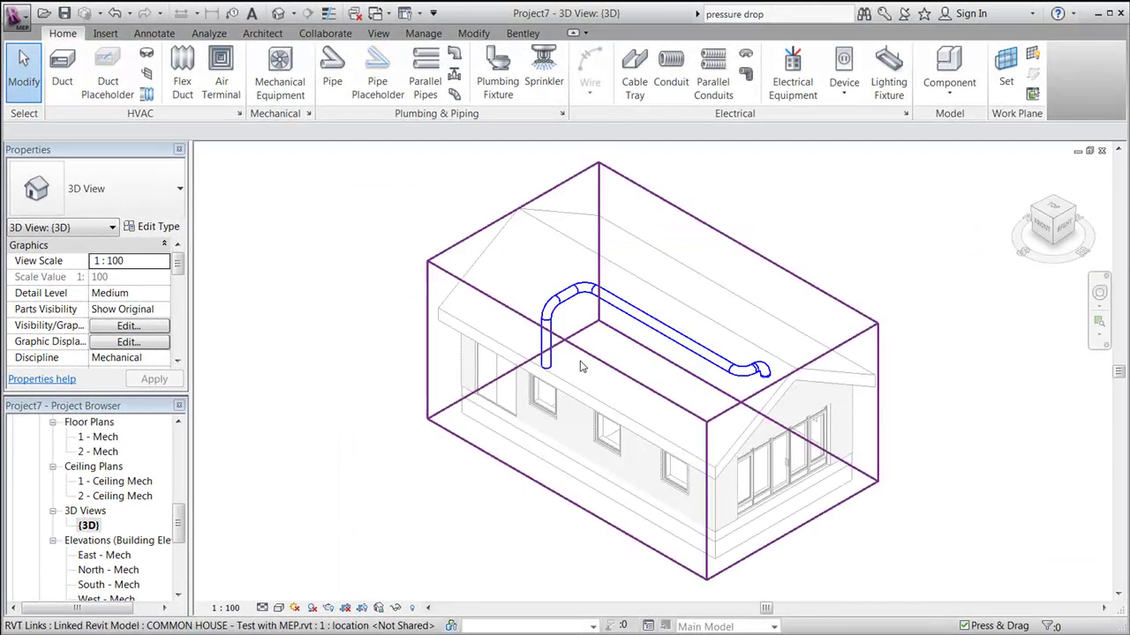
scroll(765, 332, "up", 3)
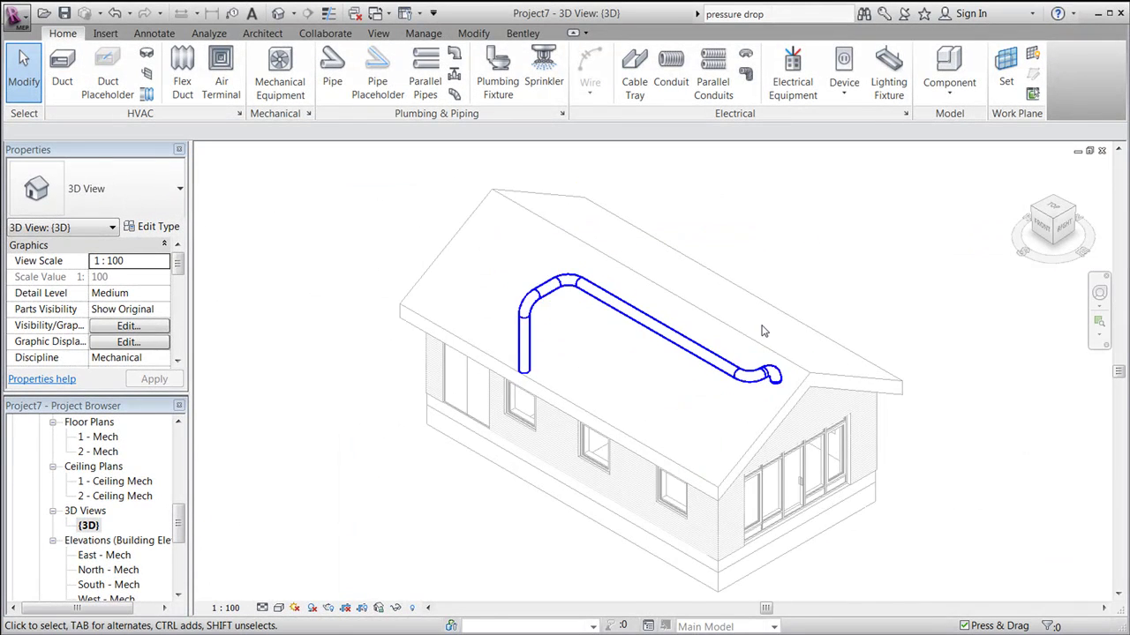
scroll(793, 358, "down", 2)
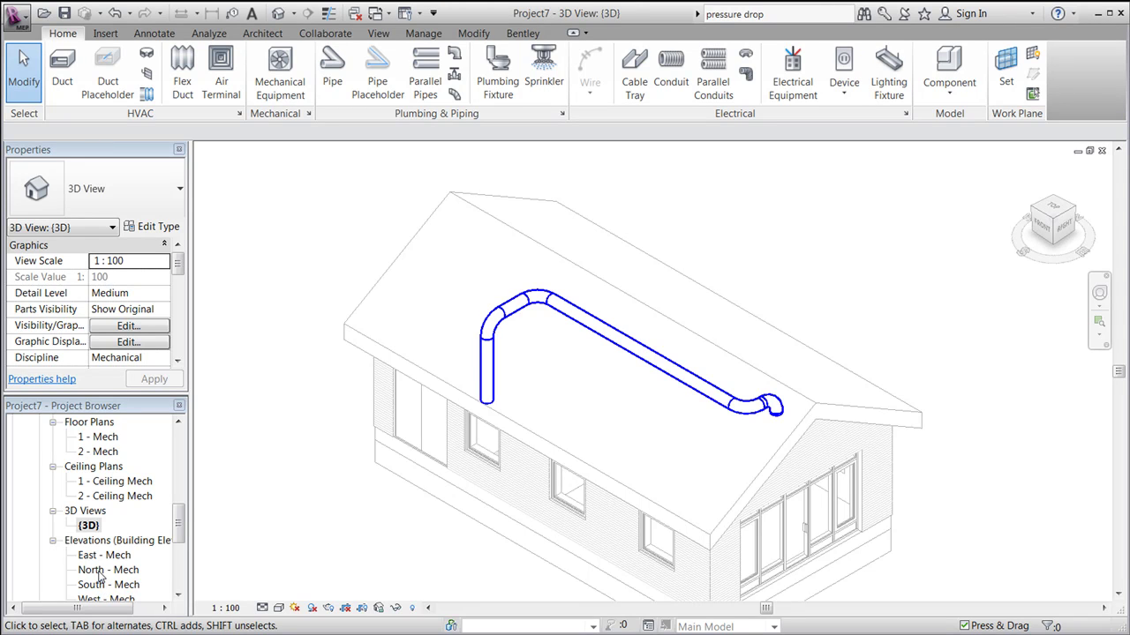
Zoom around East - Mech to see the duct's rise, roof-level run and drop
double_click(104, 555)
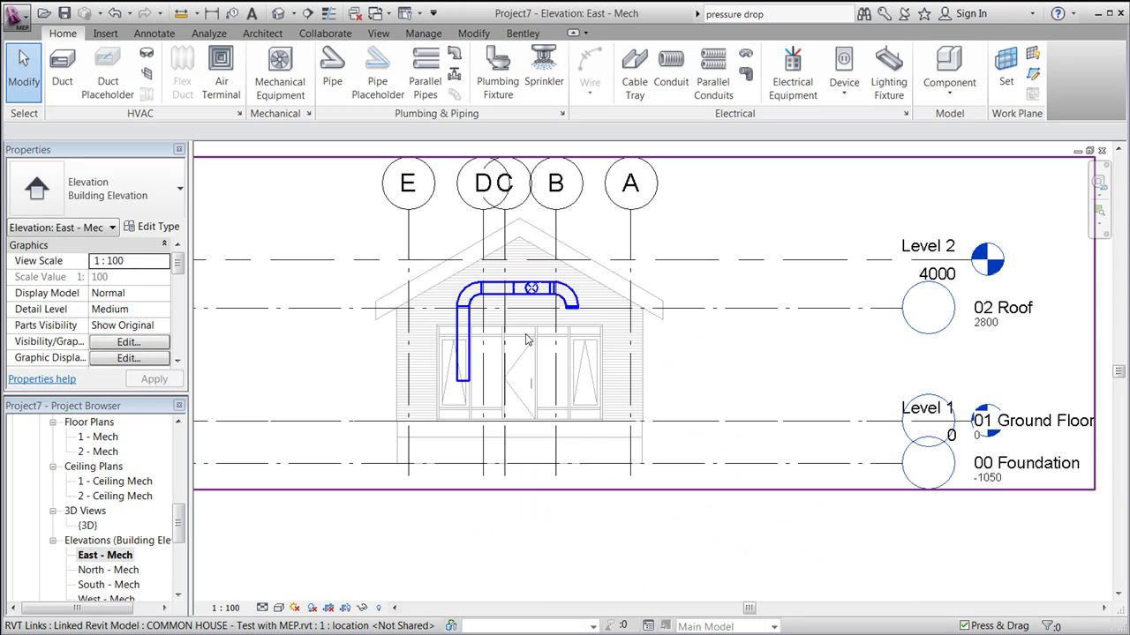
scroll(461, 454, "up", 1)
scroll(461, 454, "up", 1)
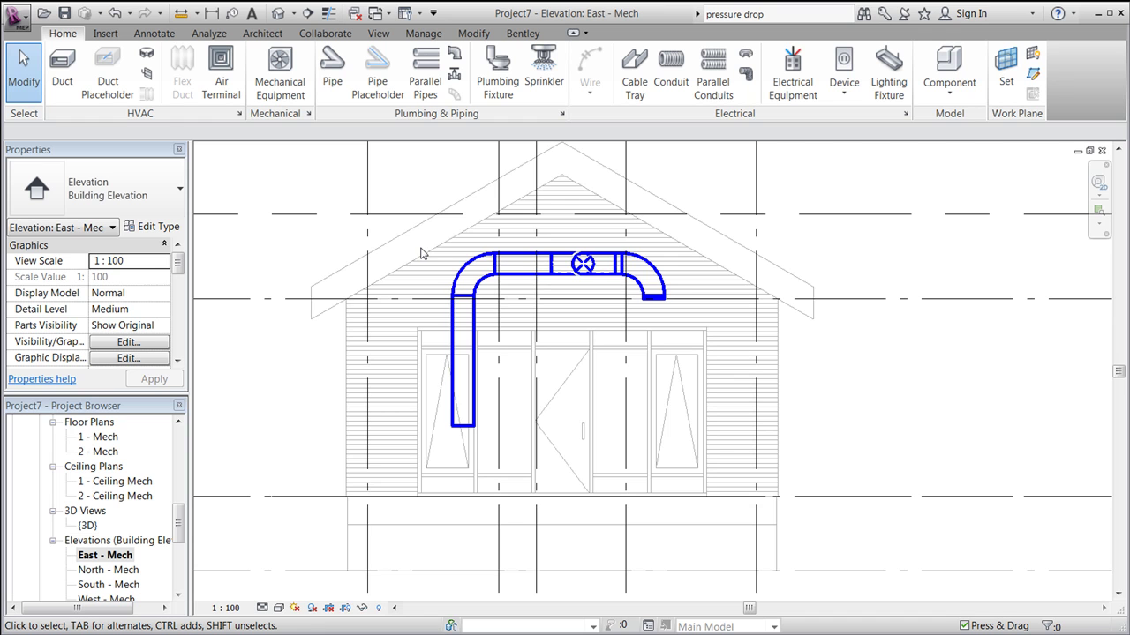
scroll(618, 410, "down", 2)
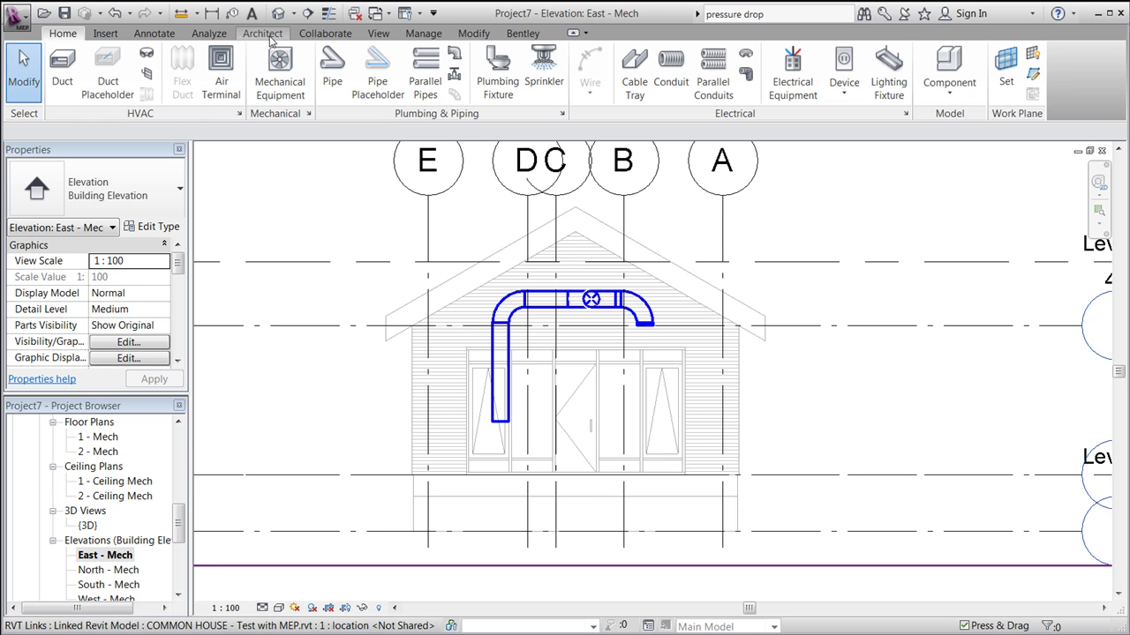
Start a new interference check with the project's Ducts and Duct Fittings selected
left_click(319, 32)
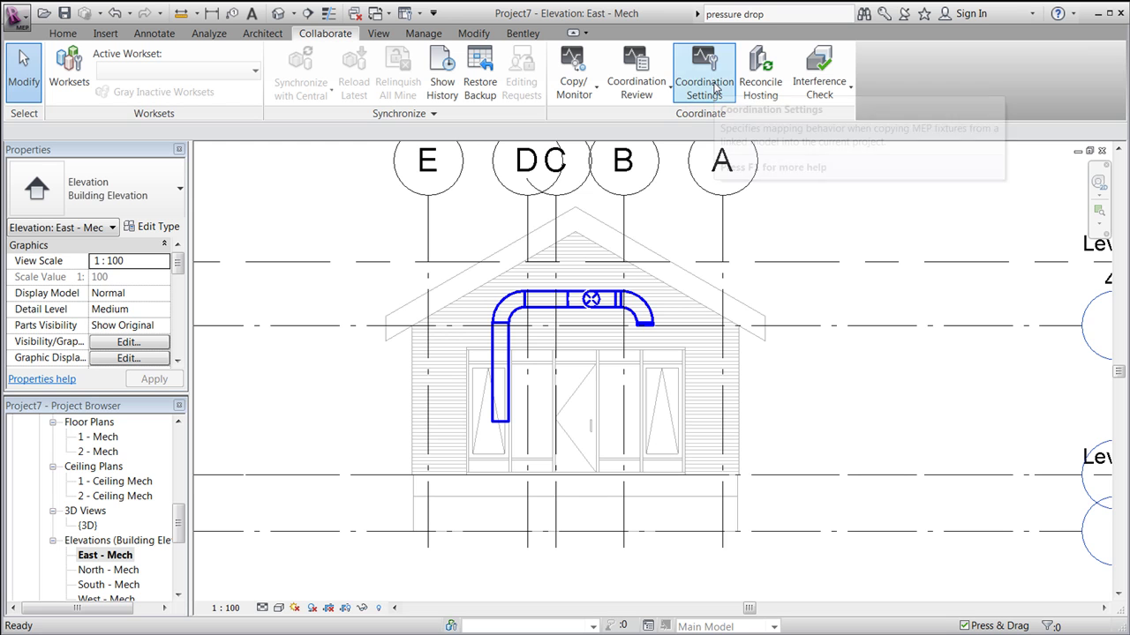
left_click(840, 97)
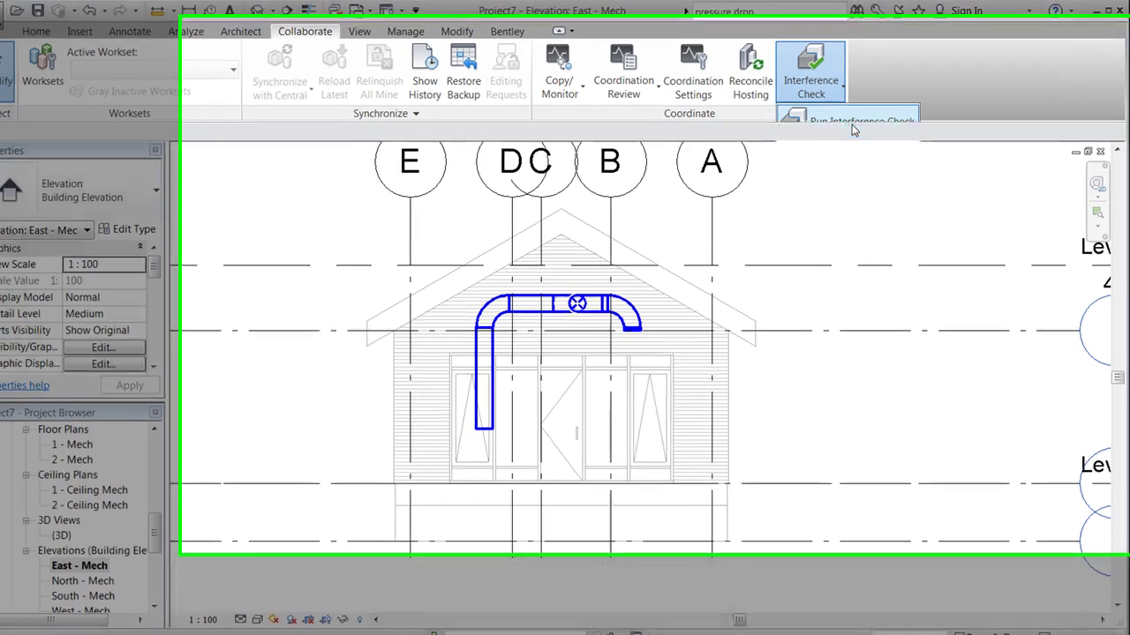
left_click(853, 124)
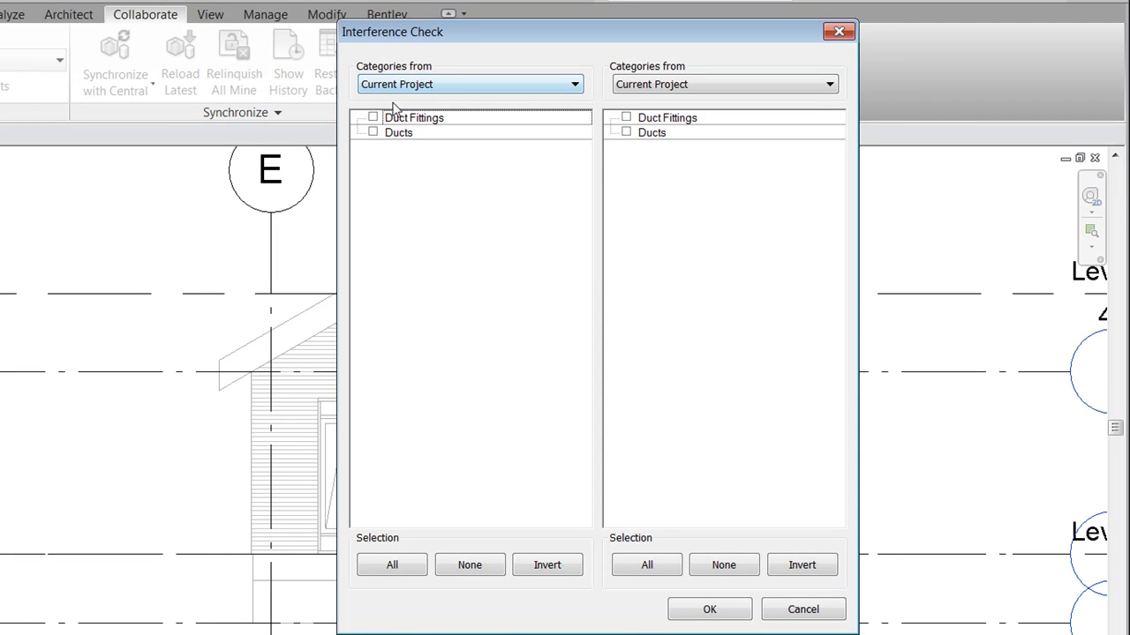
left_click(392, 565)
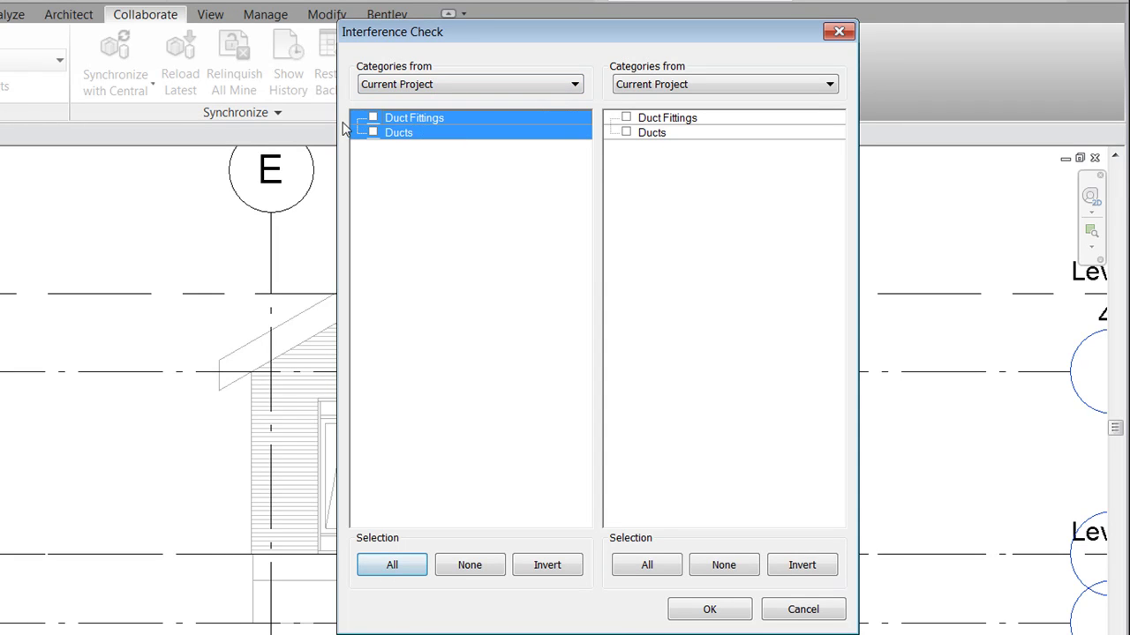
left_click(372, 133)
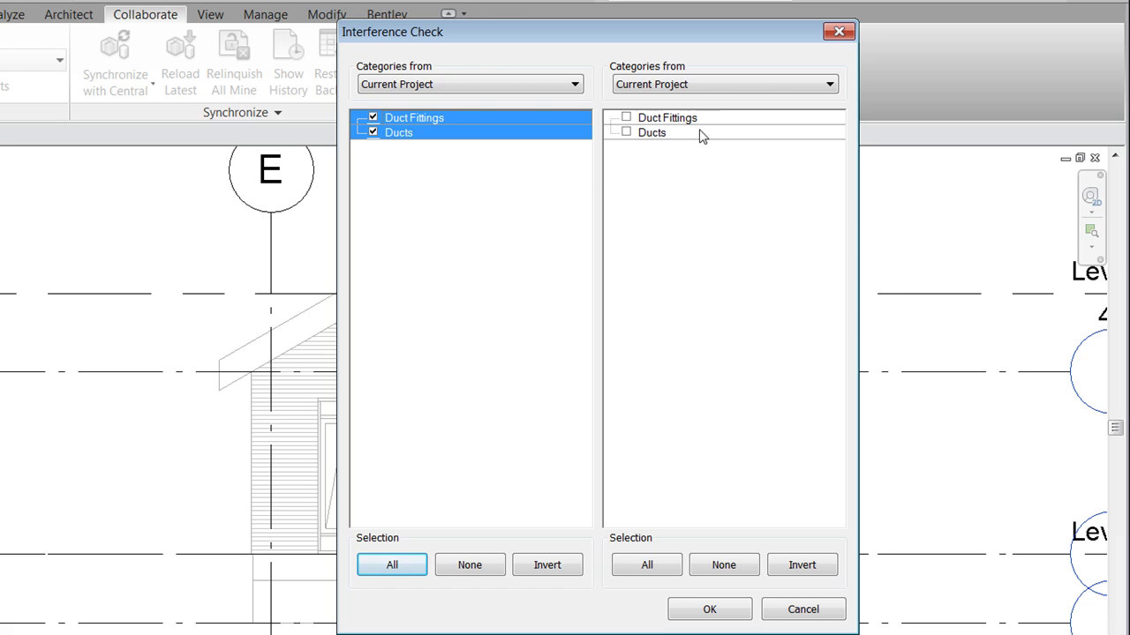
Set the second list to the linked COMMON HOUSE model and check all nine categories
left_click(717, 84)
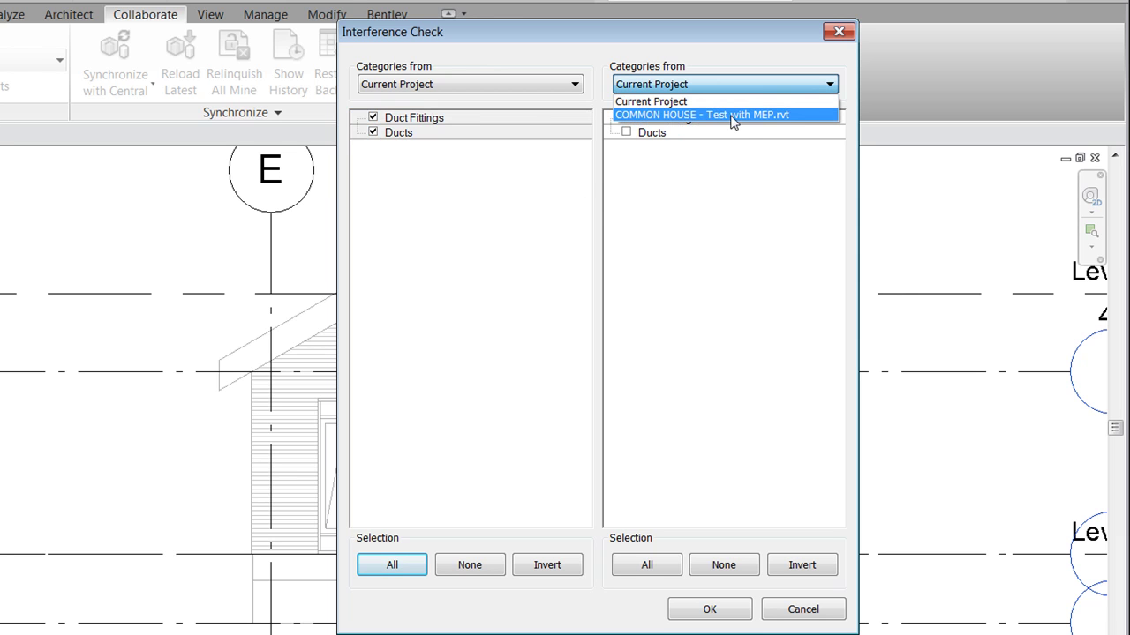
left_click(732, 116)
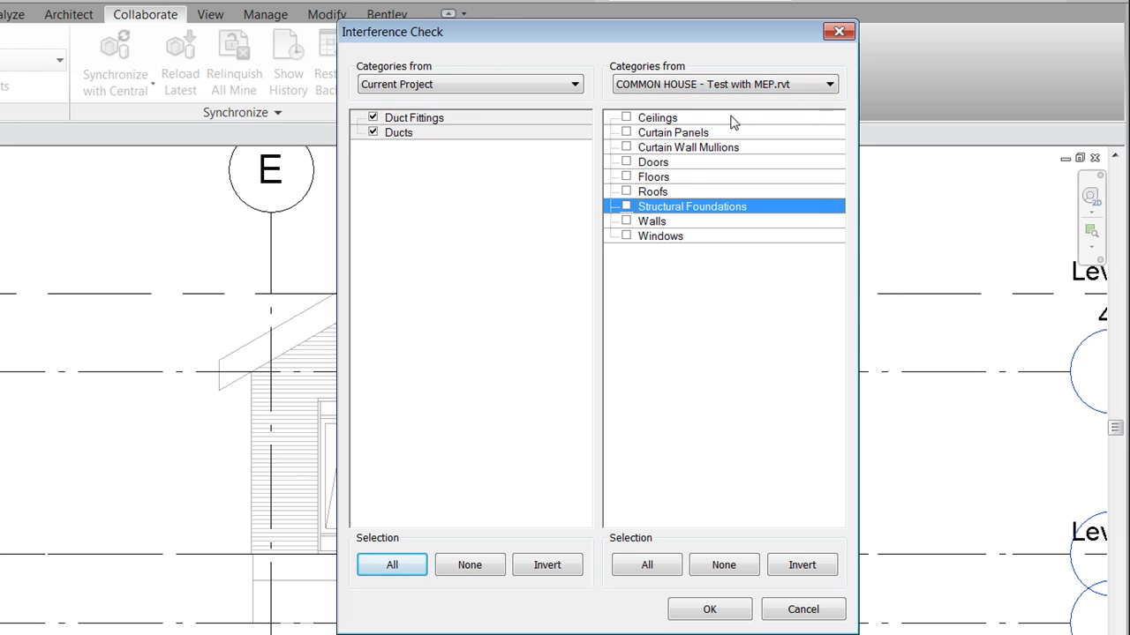
left_click(648, 563)
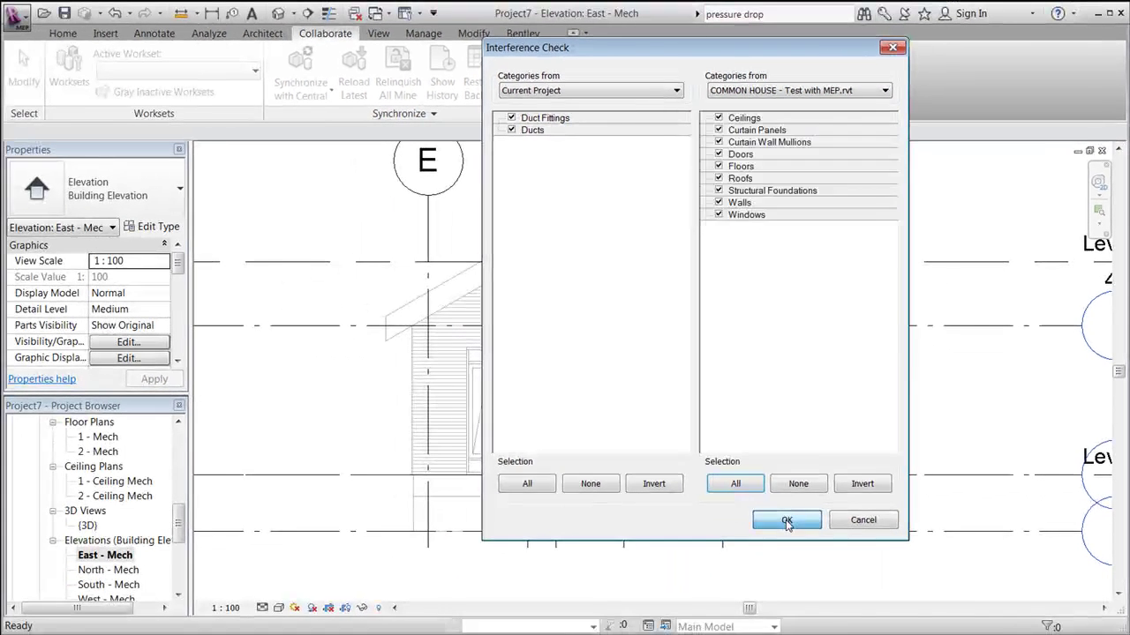
Run the interference check, review duct and duct fitting clashes with the linked ceilings, then close the report
left_click(710, 609)
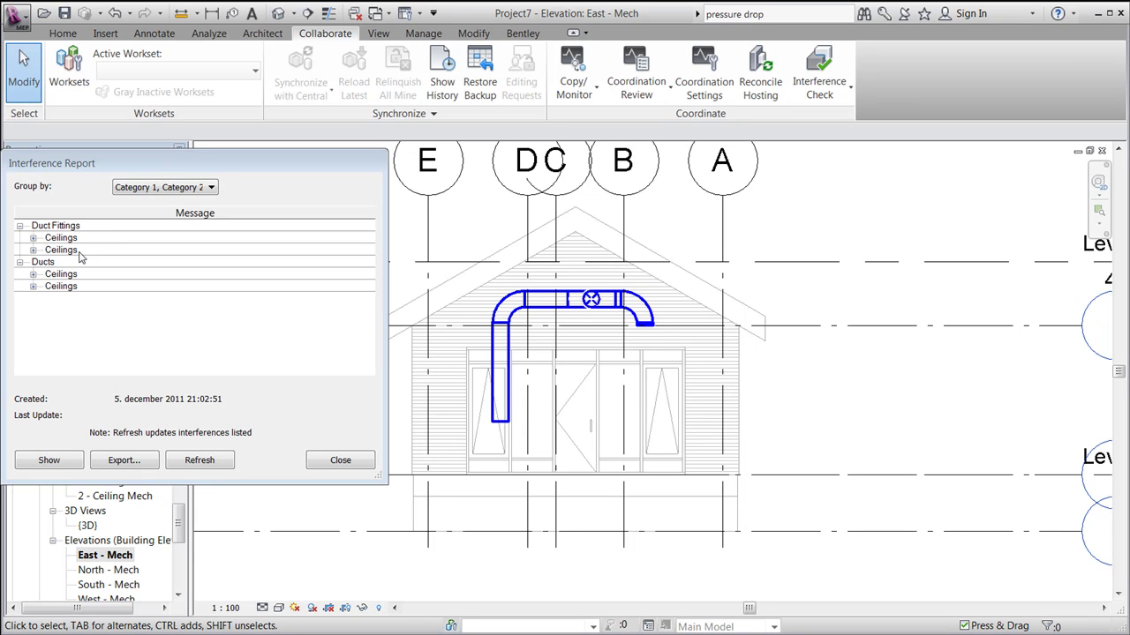
left_click(32, 275)
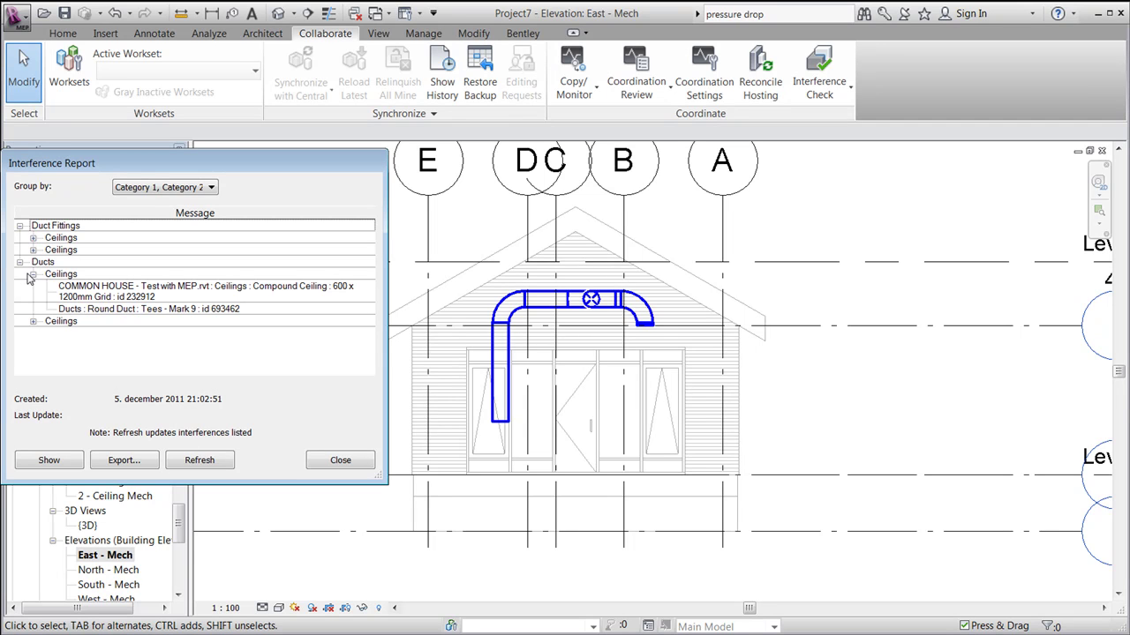
left_click(33, 274)
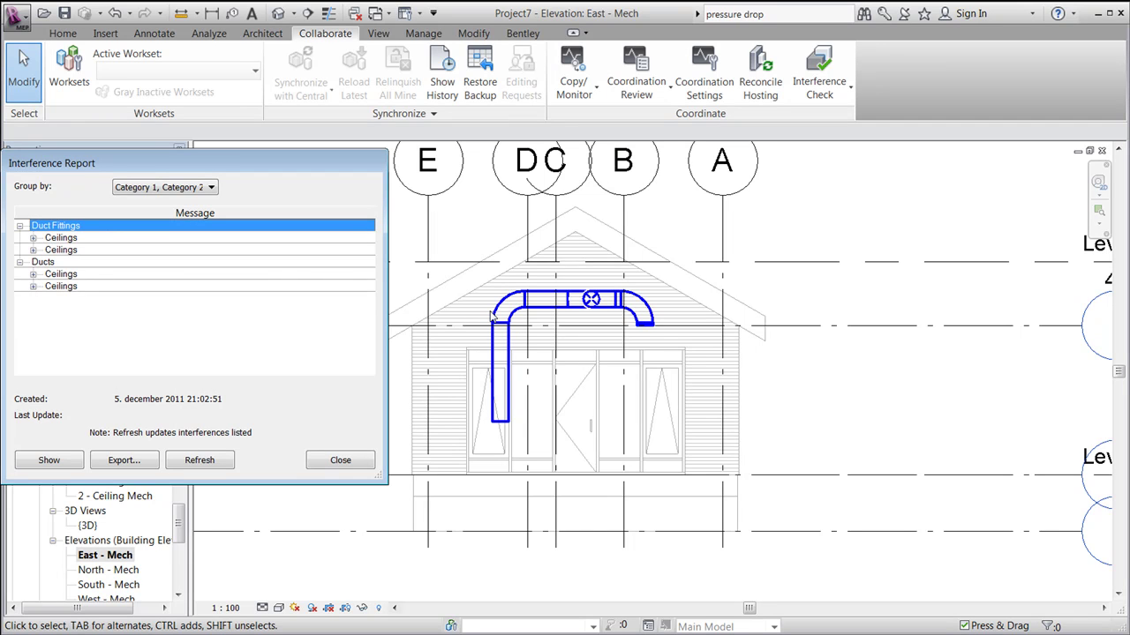
left_click(33, 238)
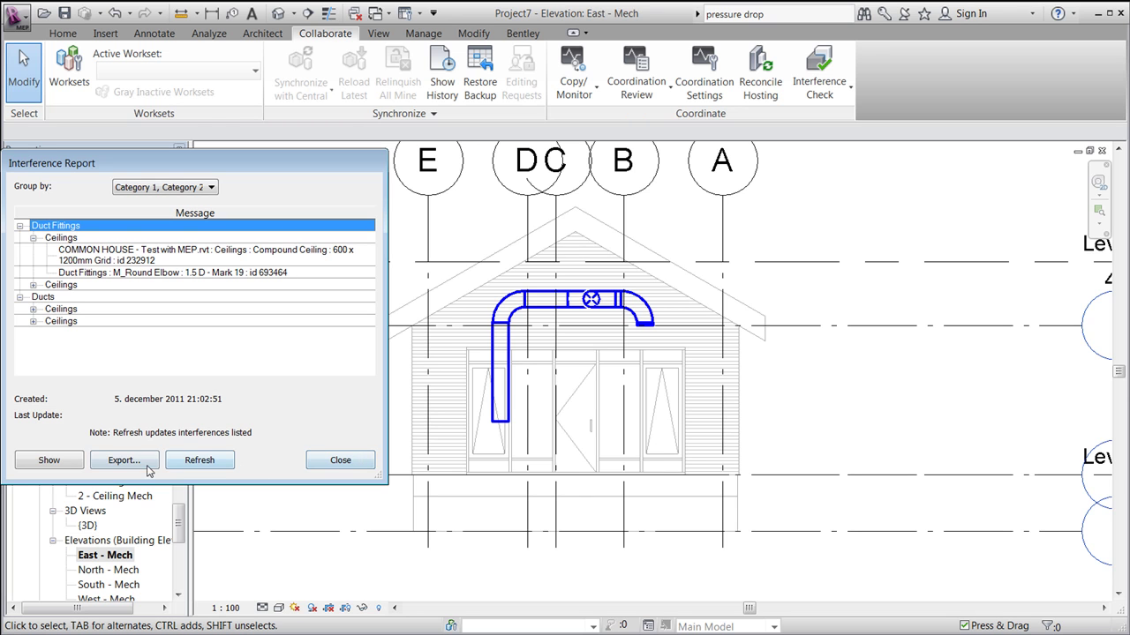
left_click(342, 462)
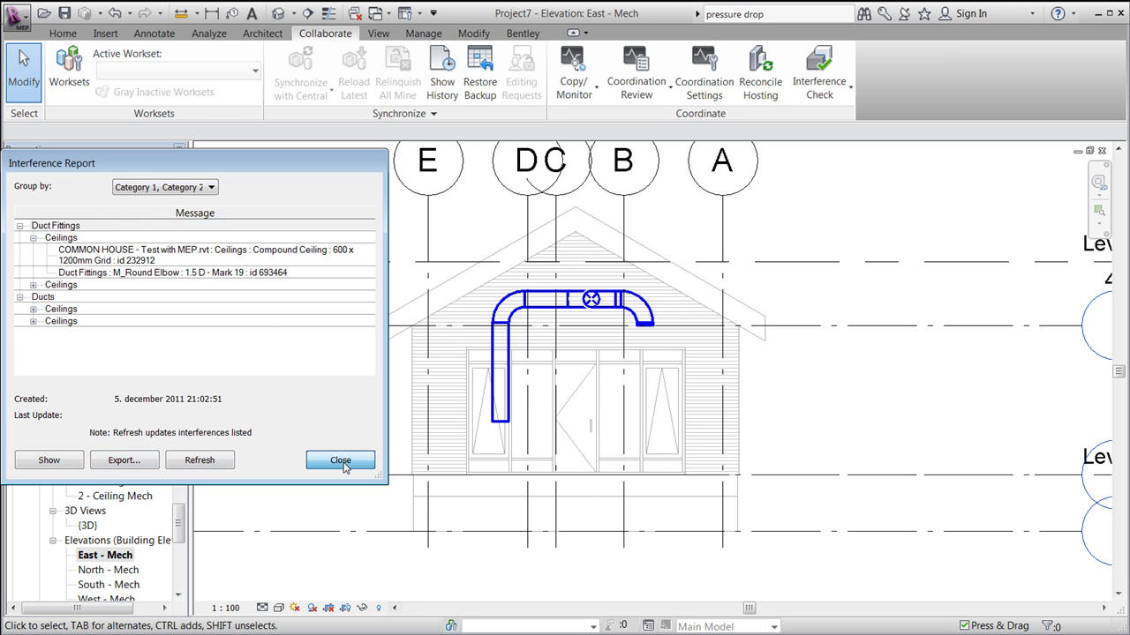
Zoom the elevation, then open the default {3D} view of the house showing the duct run
scroll(815, 454, "down", 2)
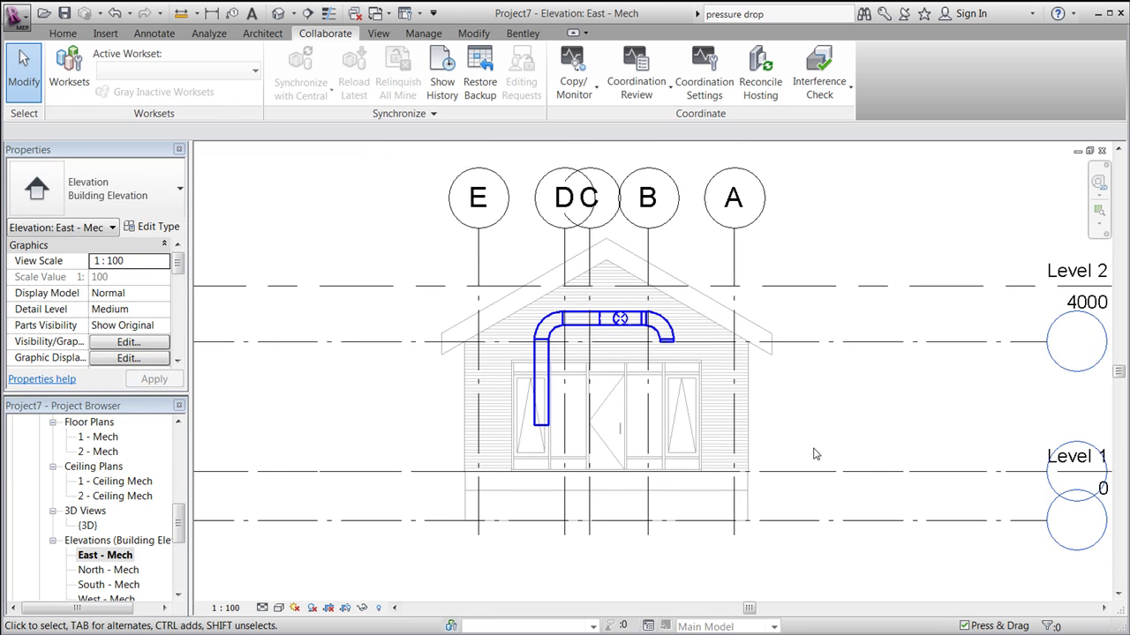
scroll(781, 398, "up", 2)
scroll(780, 385, "up", 1)
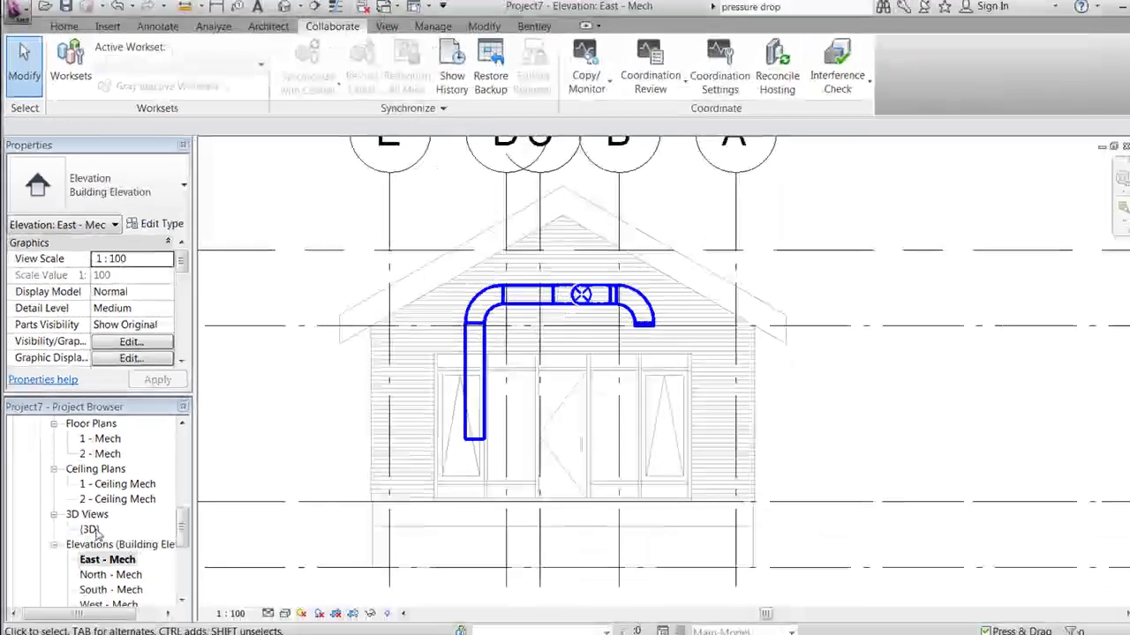
left_click(112, 573)
double_click(88, 525)
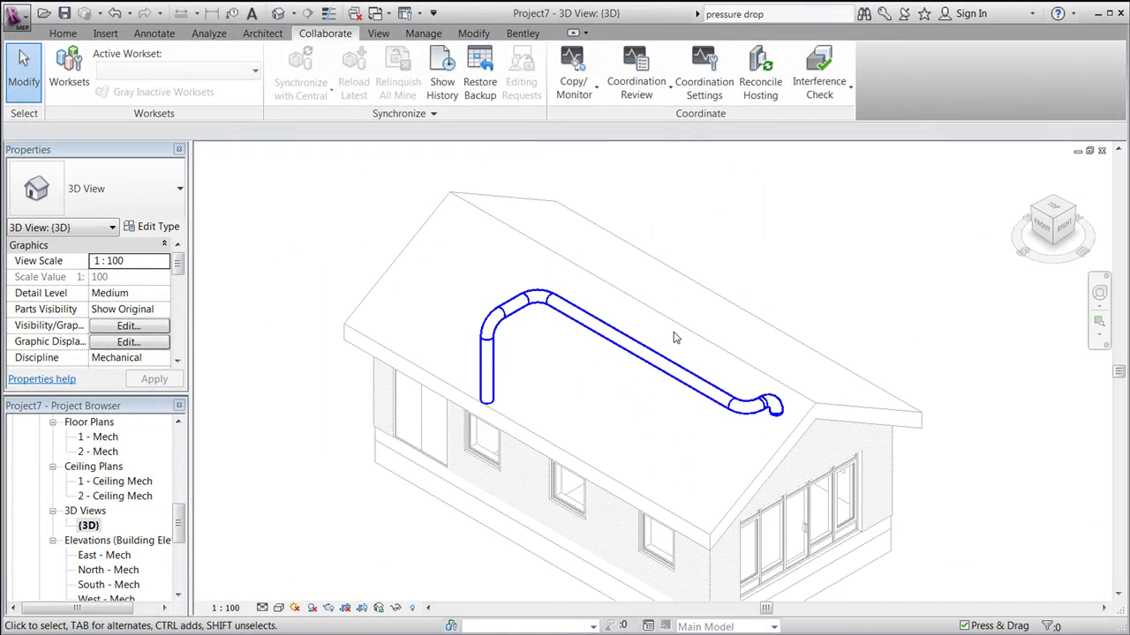